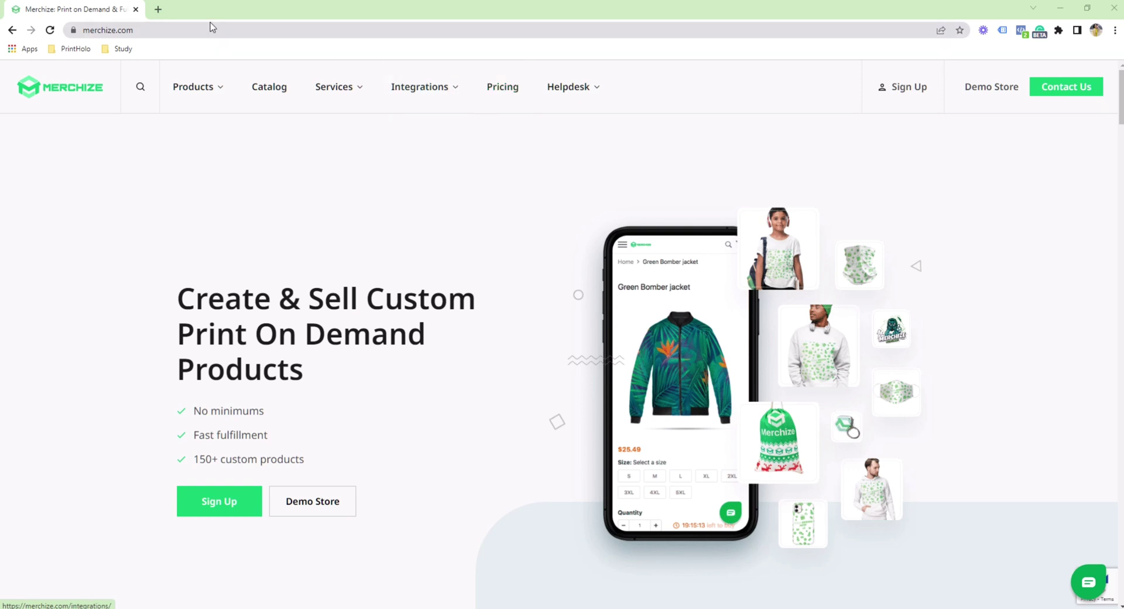
Browse Merchize's All Over Print Shirts category, scrolling through its 19-product grid
mouse_move(207, 77)
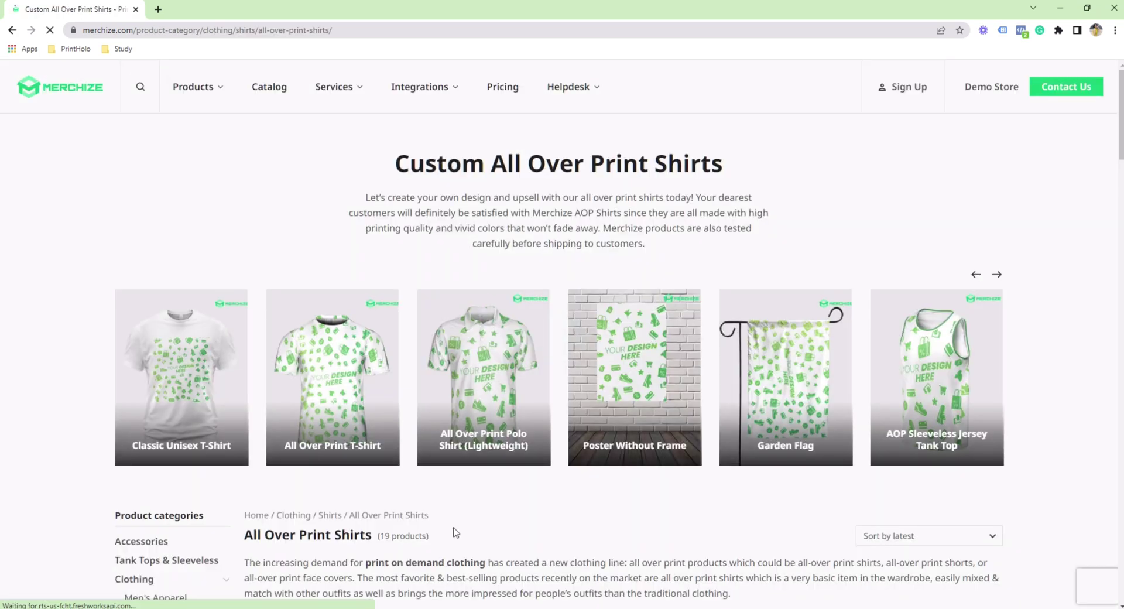
scroll(455, 531, "down", 7)
scroll(371, 368, "down", 3)
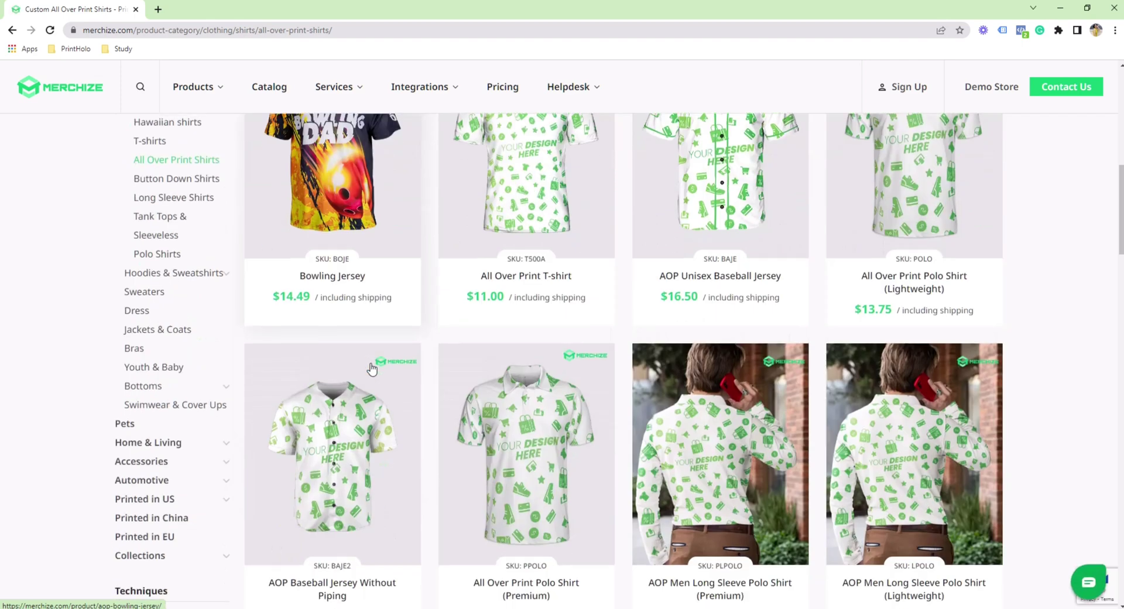
scroll(372, 368, "up", 7)
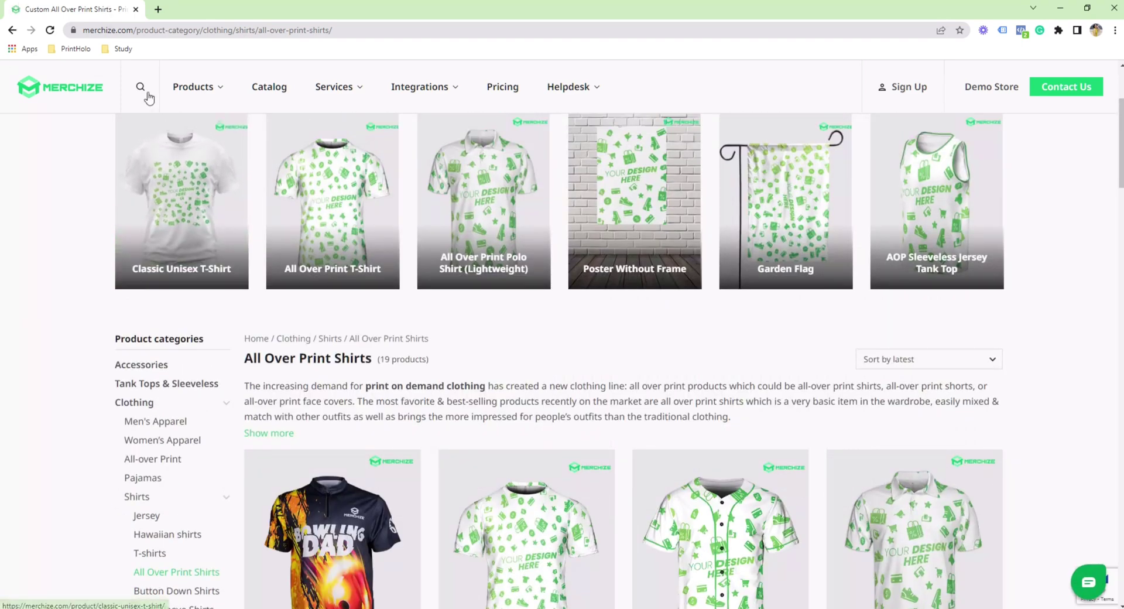
Search the Merchize site for 'hawaiian shirt'
left_click(141, 87)
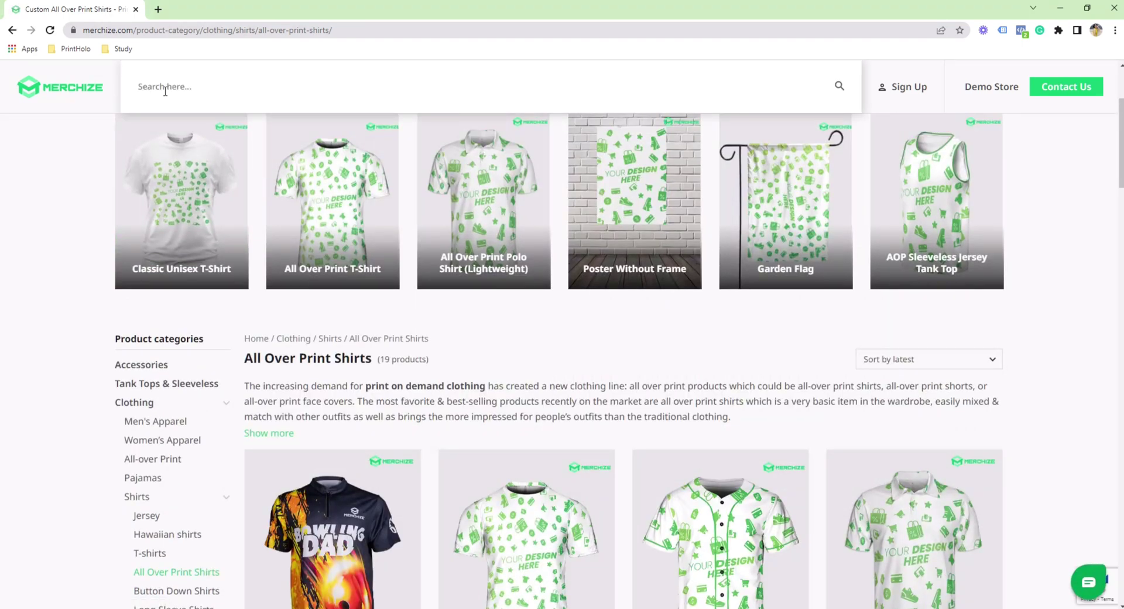
type("hawaiian shirt")
key("Return")
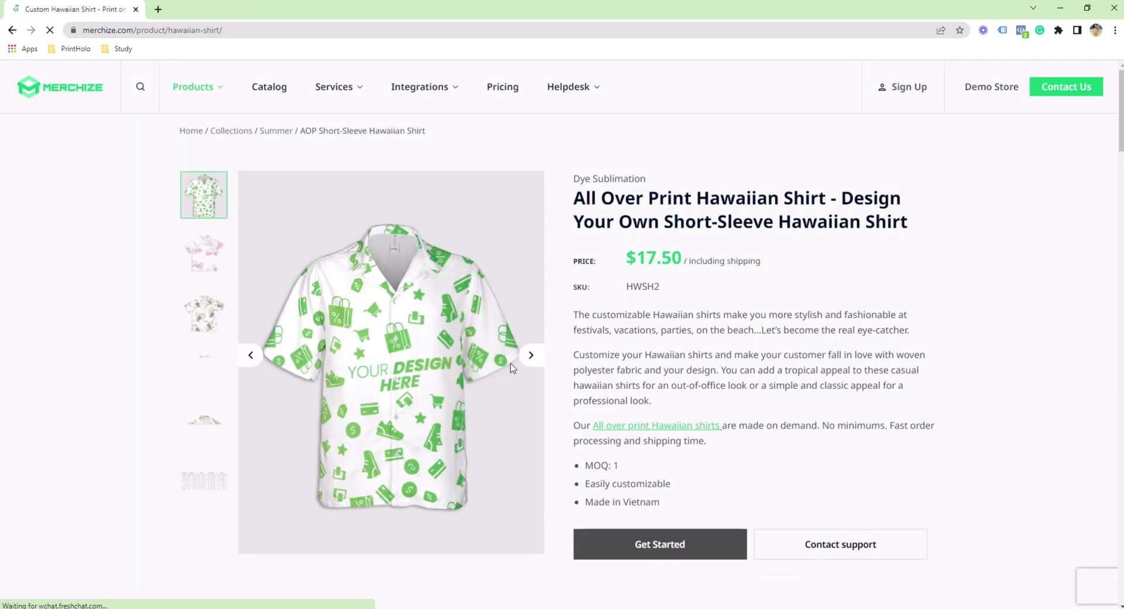
Scroll the Hawaiian shirt page to its print guidelines and highlight the Custom Product heading
scroll(615, 389, "down", 8)
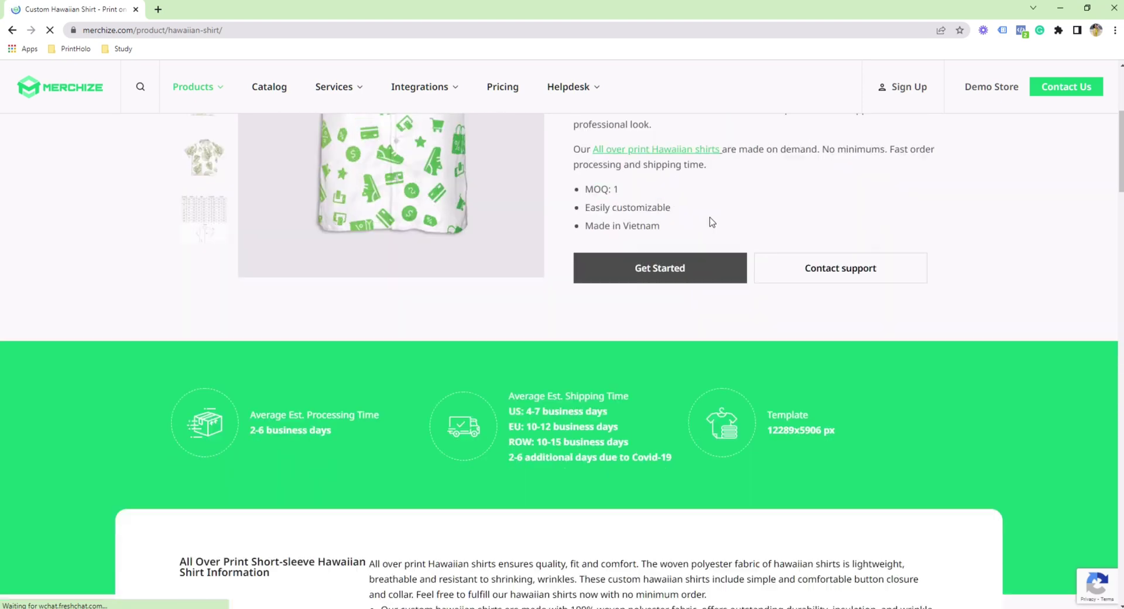
scroll(712, 222, "down", 9)
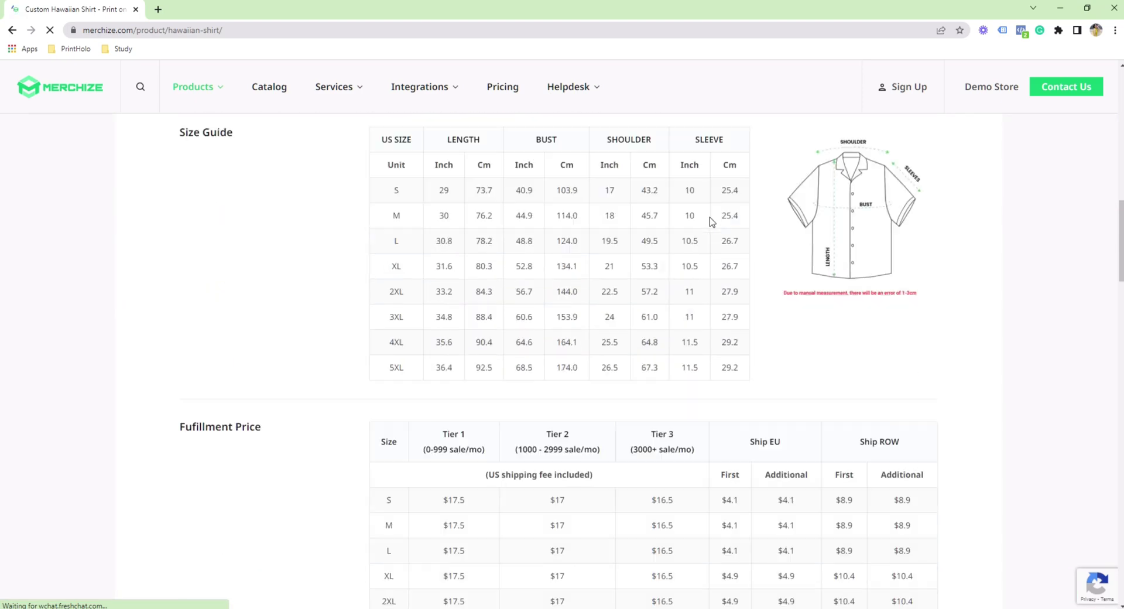
scroll(712, 222, "down", 7)
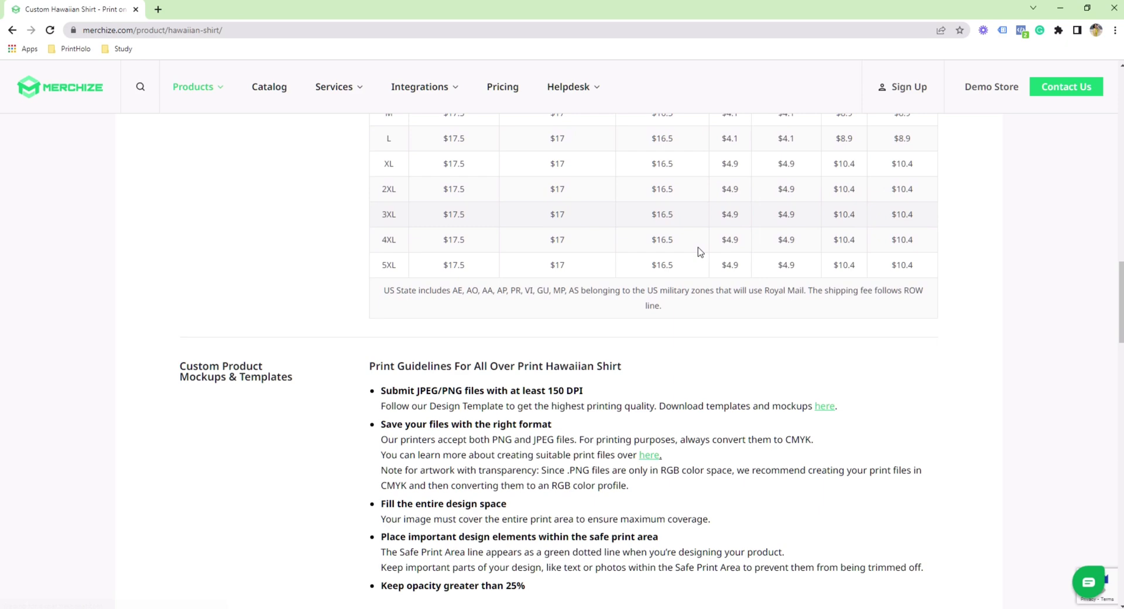
scroll(612, 300, "down", 3)
scroll(542, 334, "up", 3)
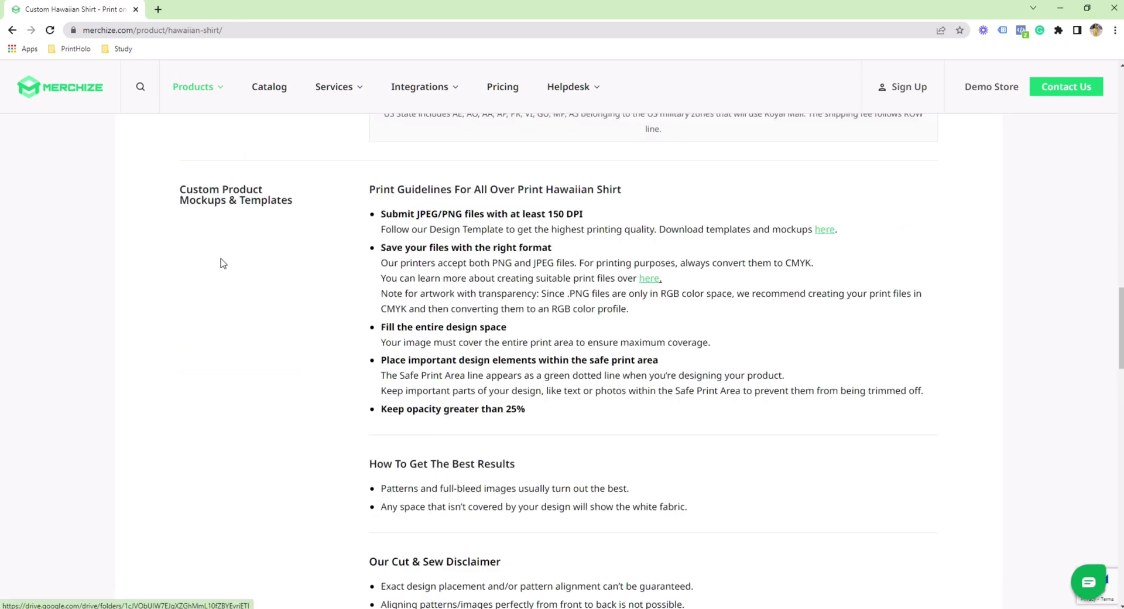
left_click_drag(180, 188, 296, 191)
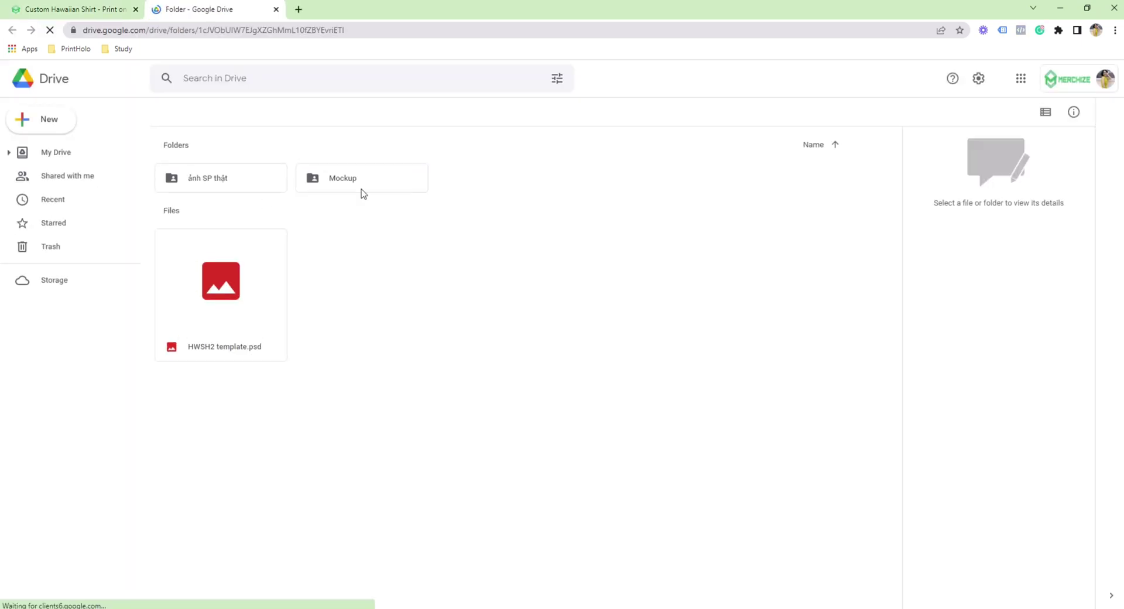
Open the Mockup folder in the HWSH2 Hawaiian shirt Drive resources
left_click(386, 188)
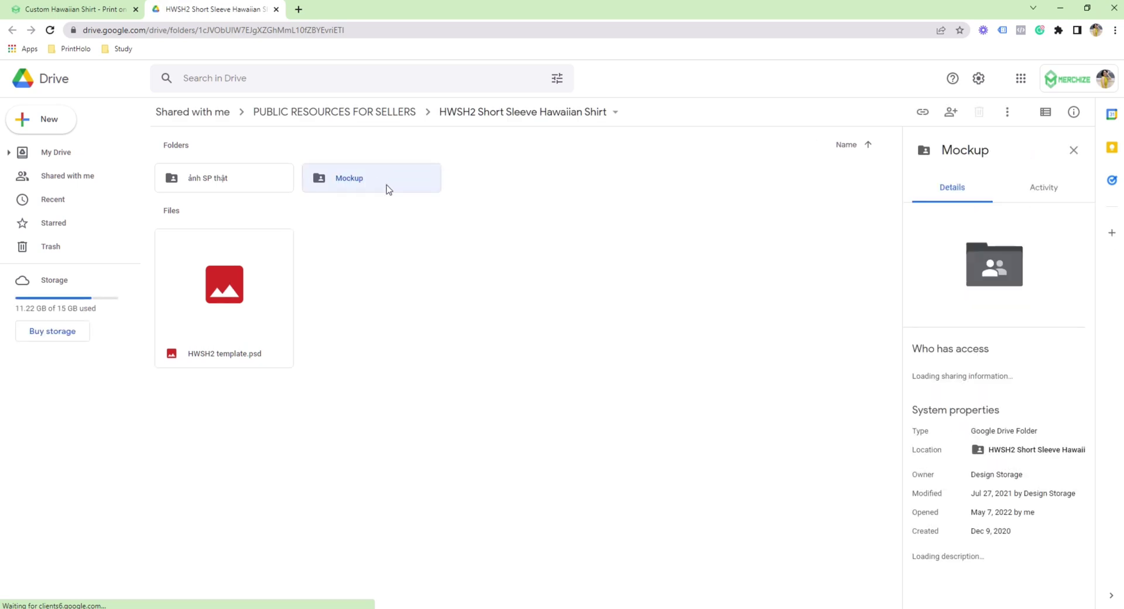
double_click(386, 188)
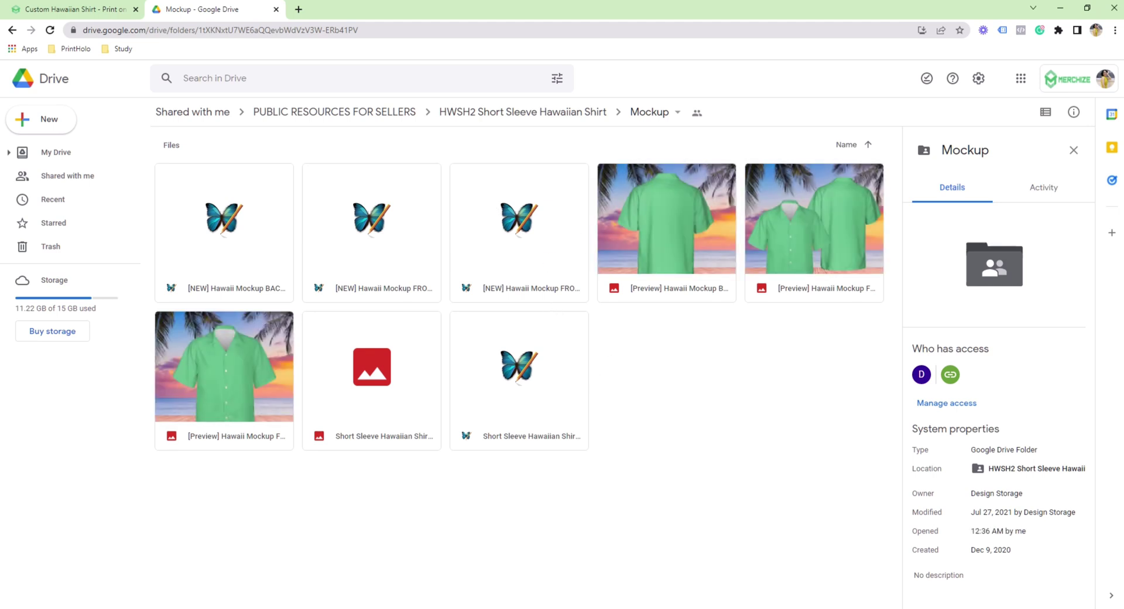
In the front/back mockup, review its layers and open the PLACE YOUR DESIGN HERE smart object
key("alt+Tab")
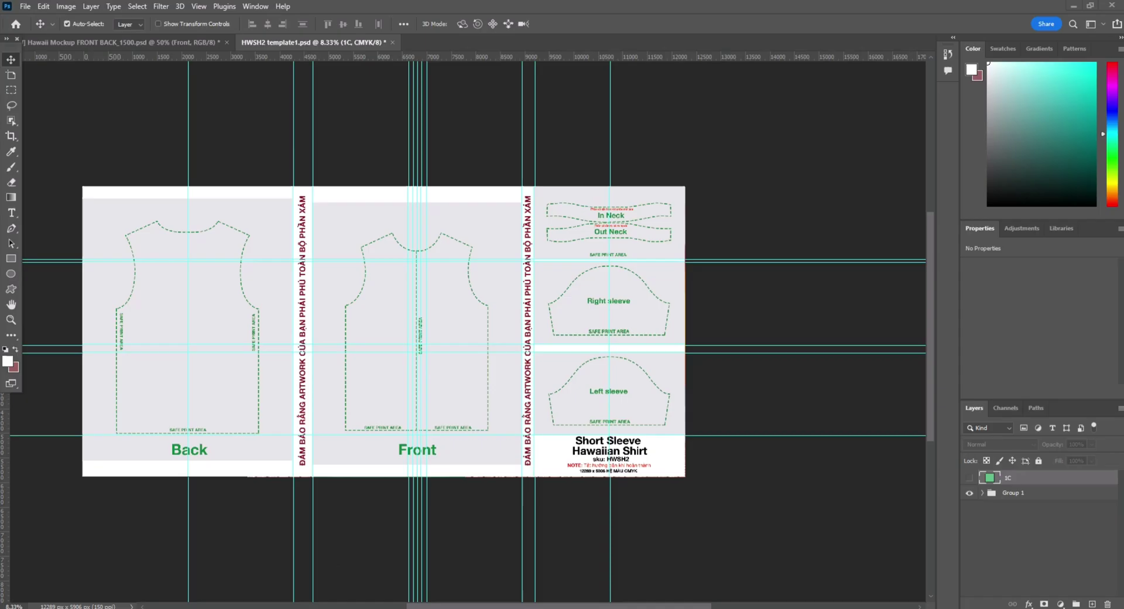
left_click(153, 43)
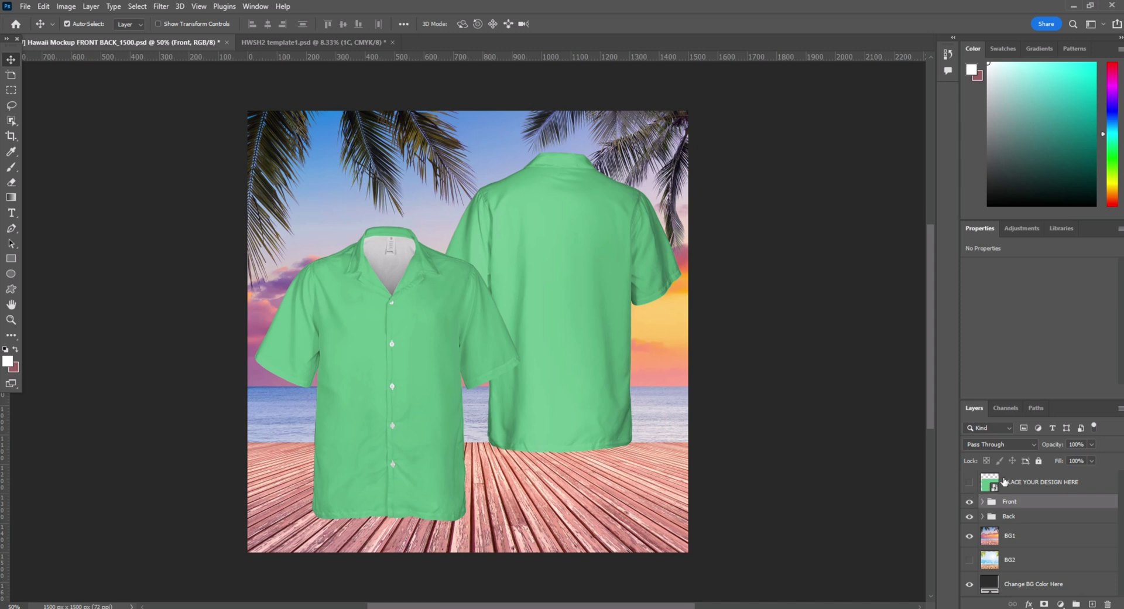
left_click(994, 485)
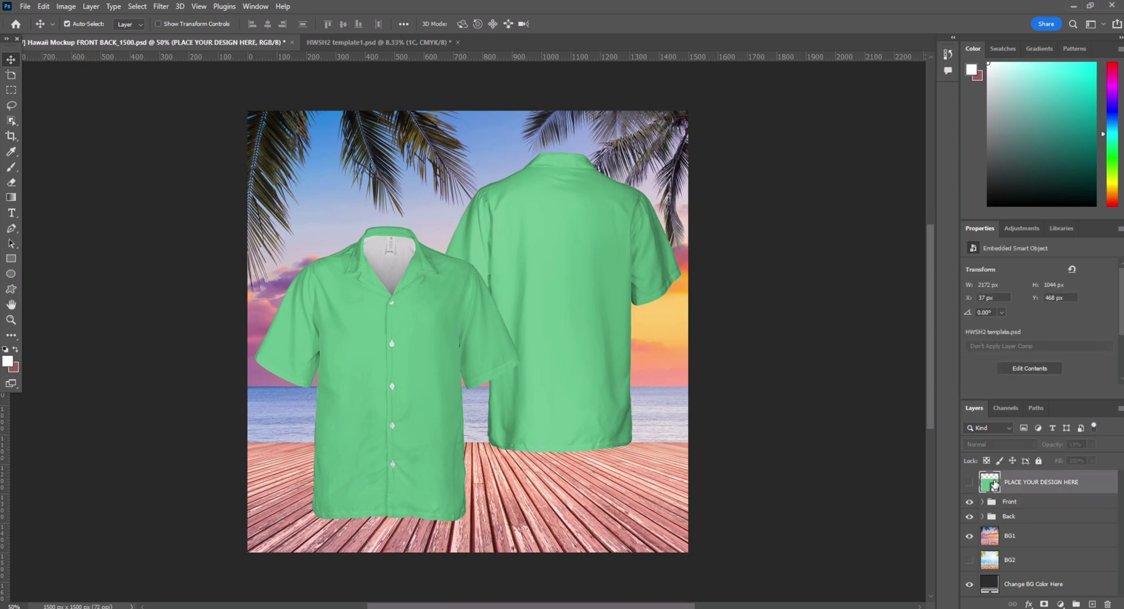
left_click(1015, 507)
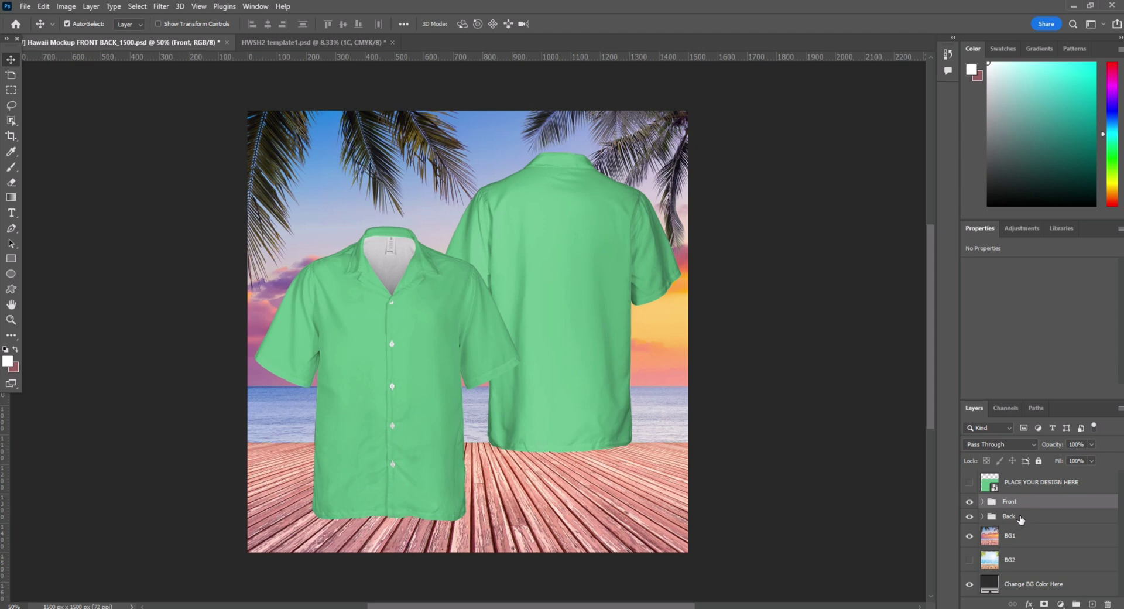
left_click(1020, 518)
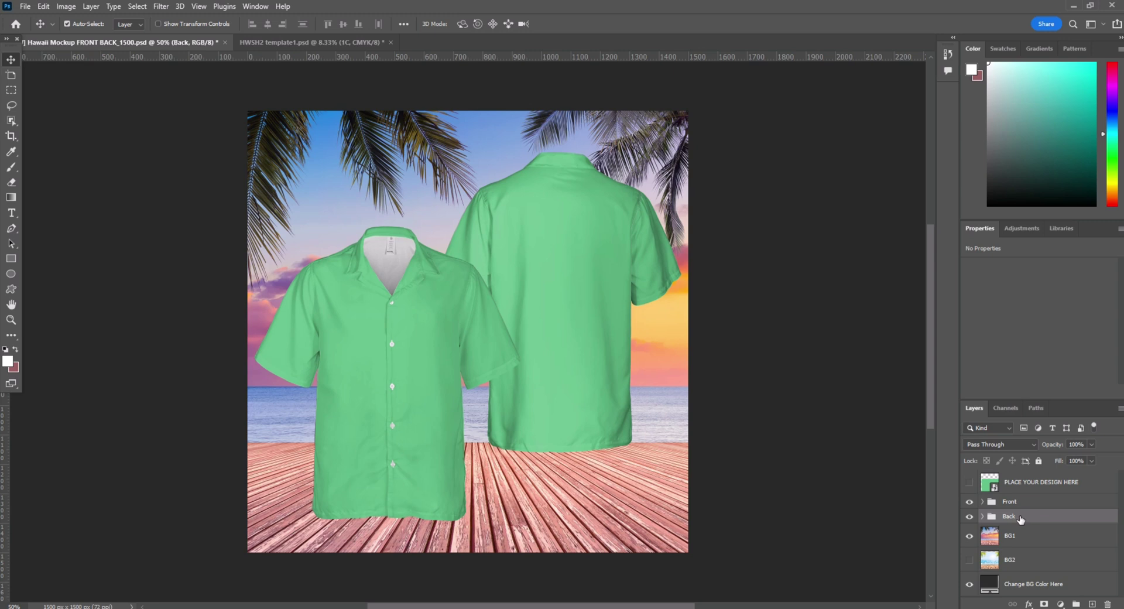
left_click(1028, 583)
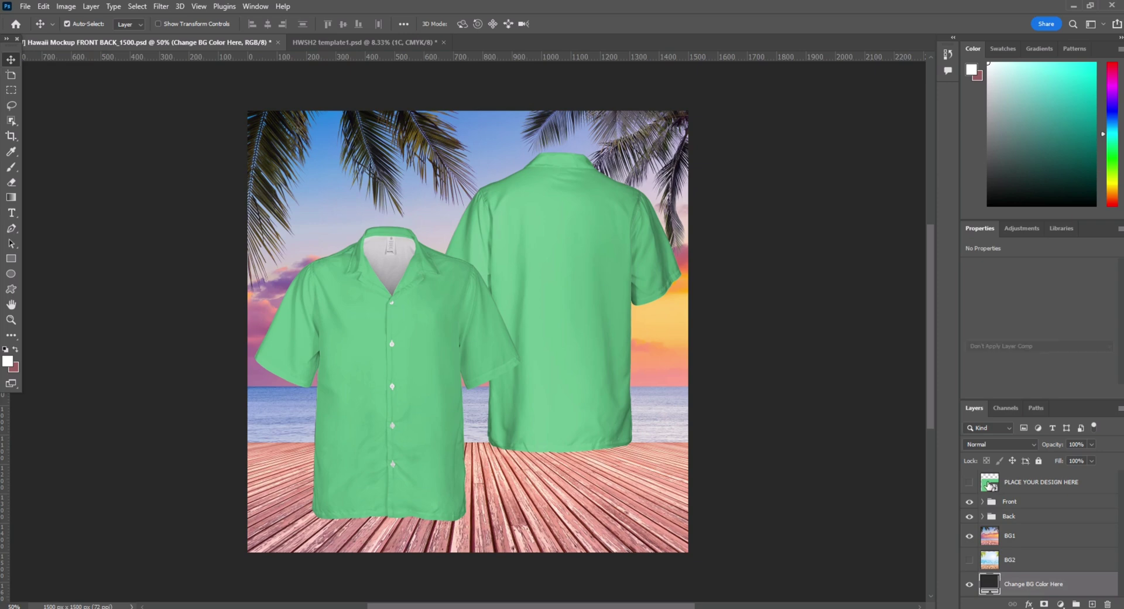
left_click(989, 485)
double_click(990, 485)
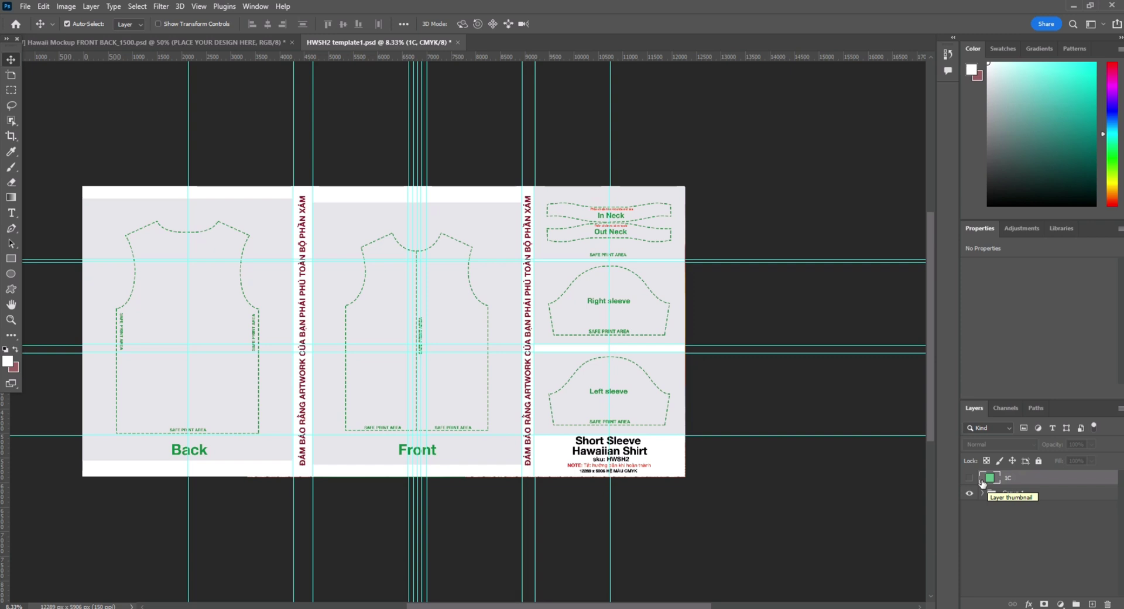
left_click(970, 478)
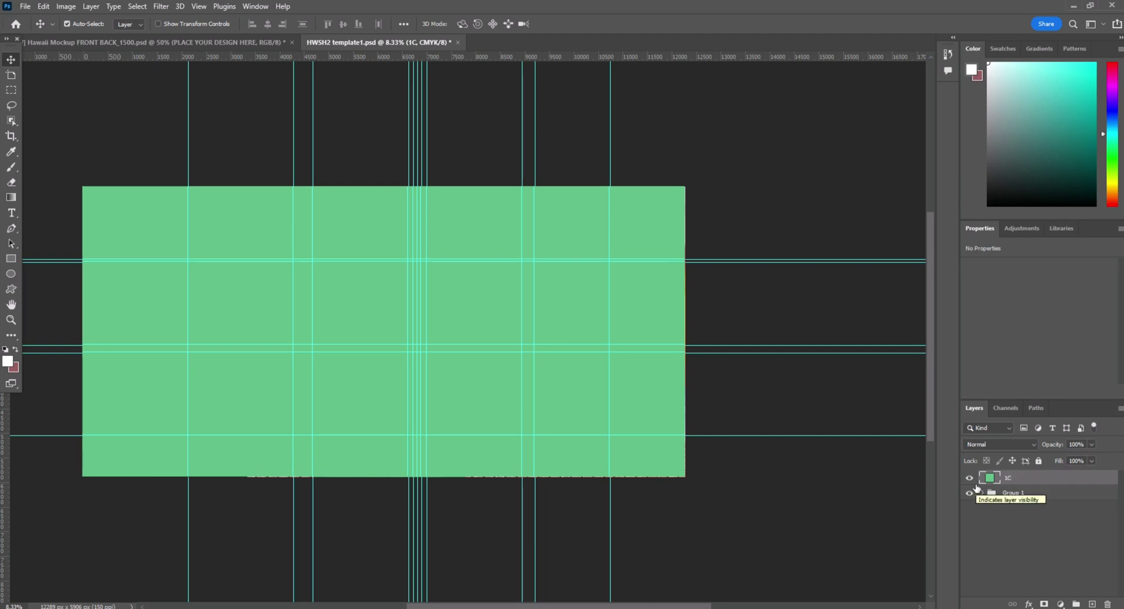
left_click(970, 477)
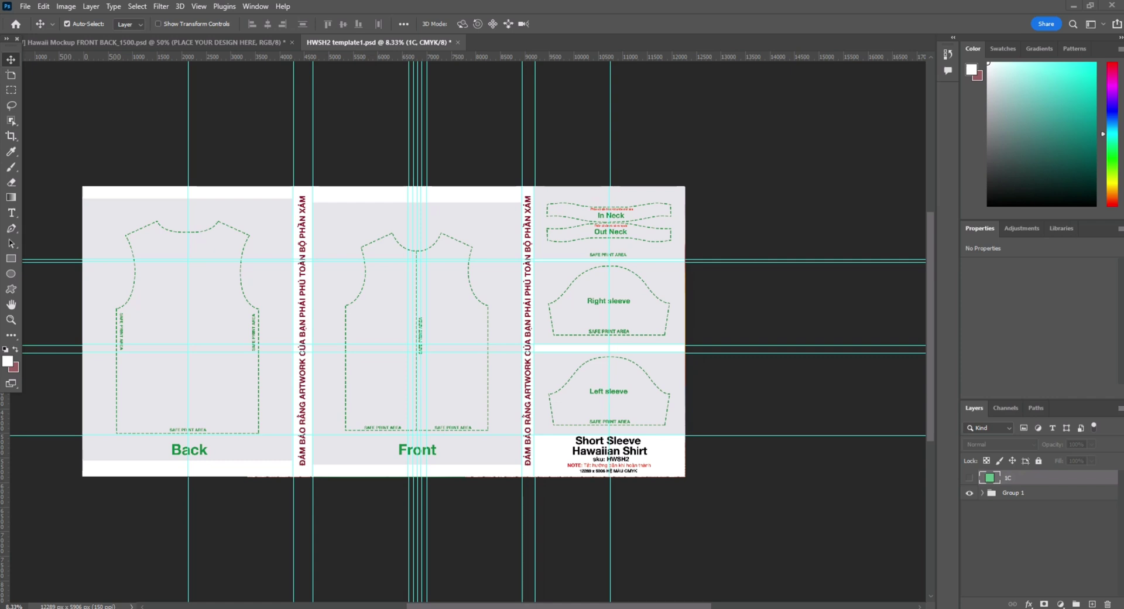
Place floral pattern copies over the template's Back and Front panels
left_click_drag(524, 317, 159, 396)
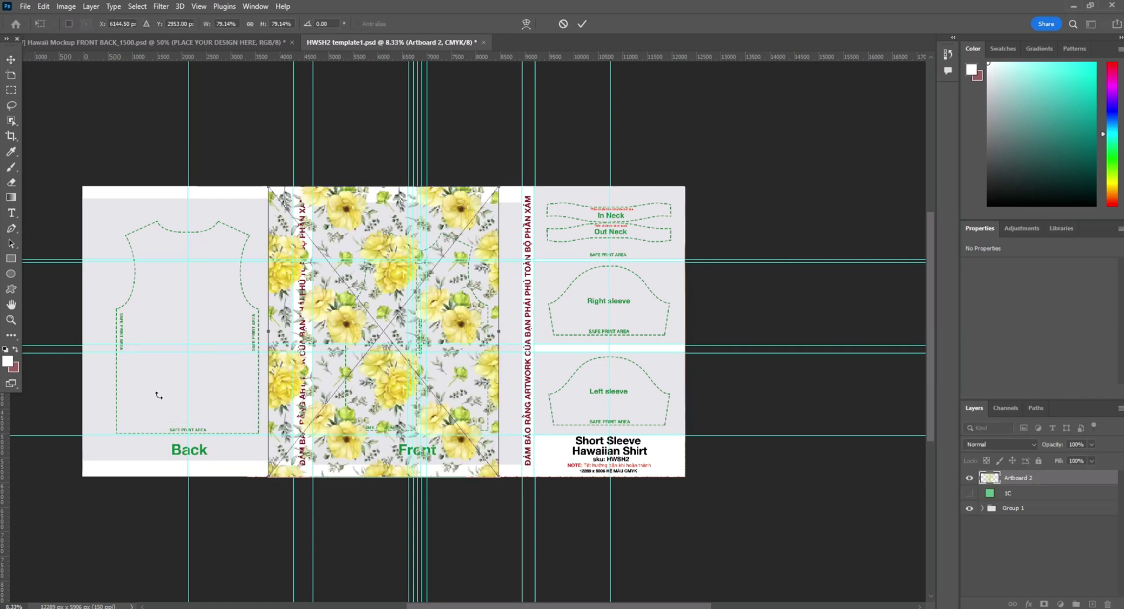
left_click_drag(301, 339, 174, 338)
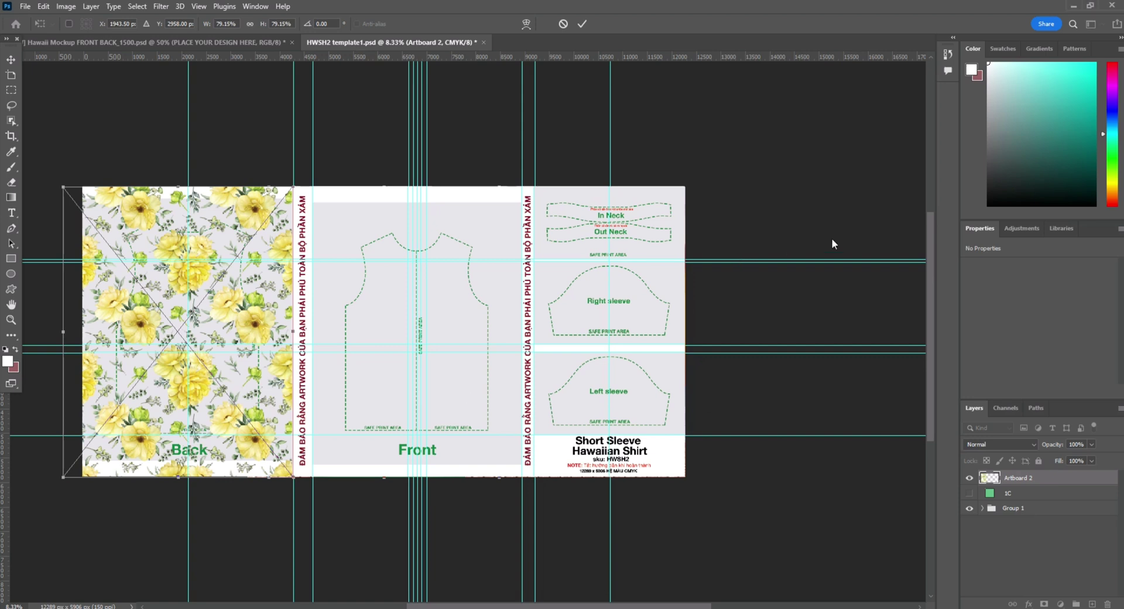
left_click(16, 60)
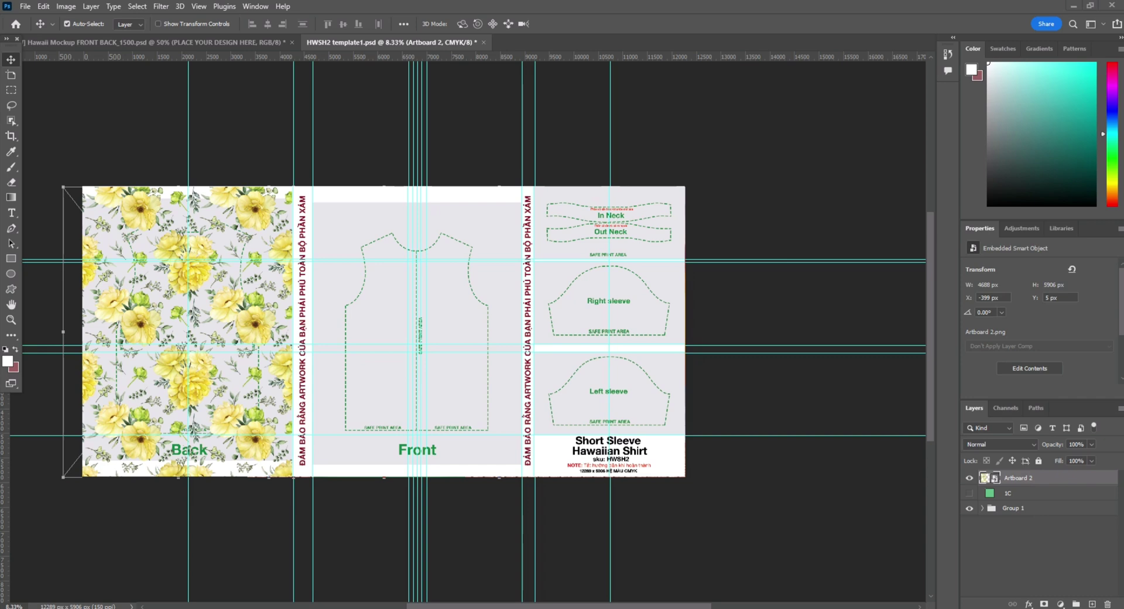
left_click(346, 279)
left_click_drag(359, 286, 424, 290)
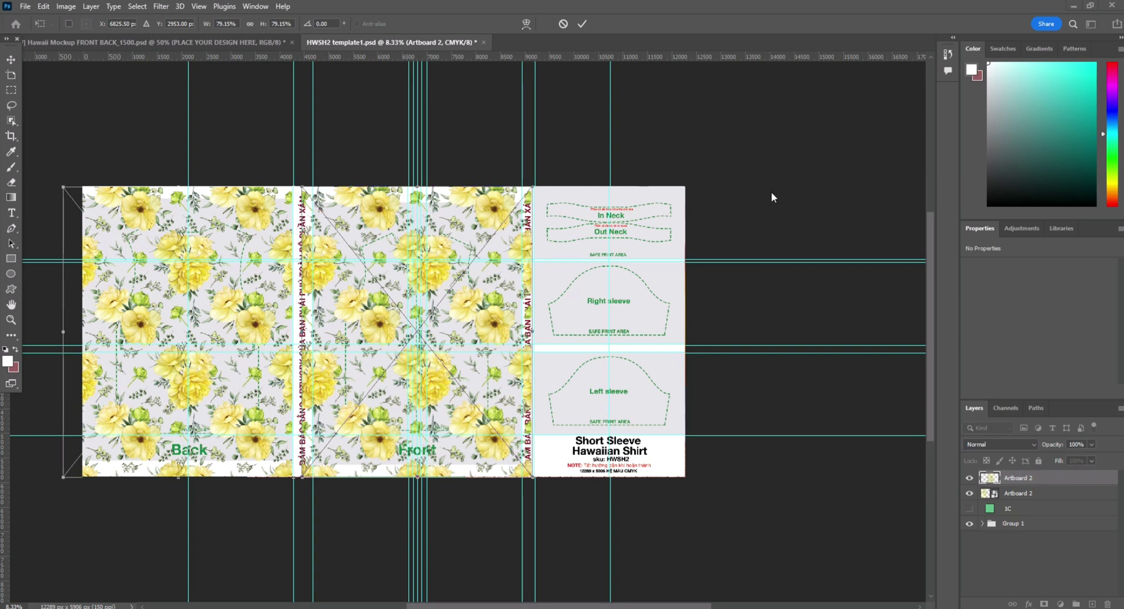
left_click(18, 58)
key("Return")
Place a third floral copy over the sleeve panels, nudging a horizontal guide lower
left_click_drag(1122, 292, 574, 278)
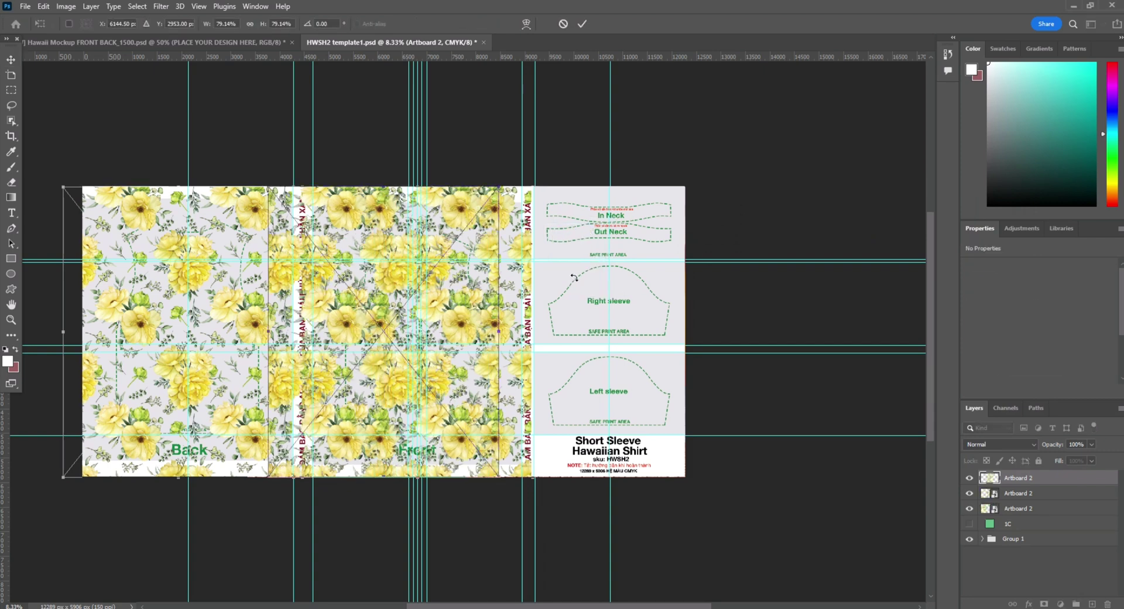
left_click_drag(461, 352, 527, 357)
left_click_drag(489, 312, 752, 310)
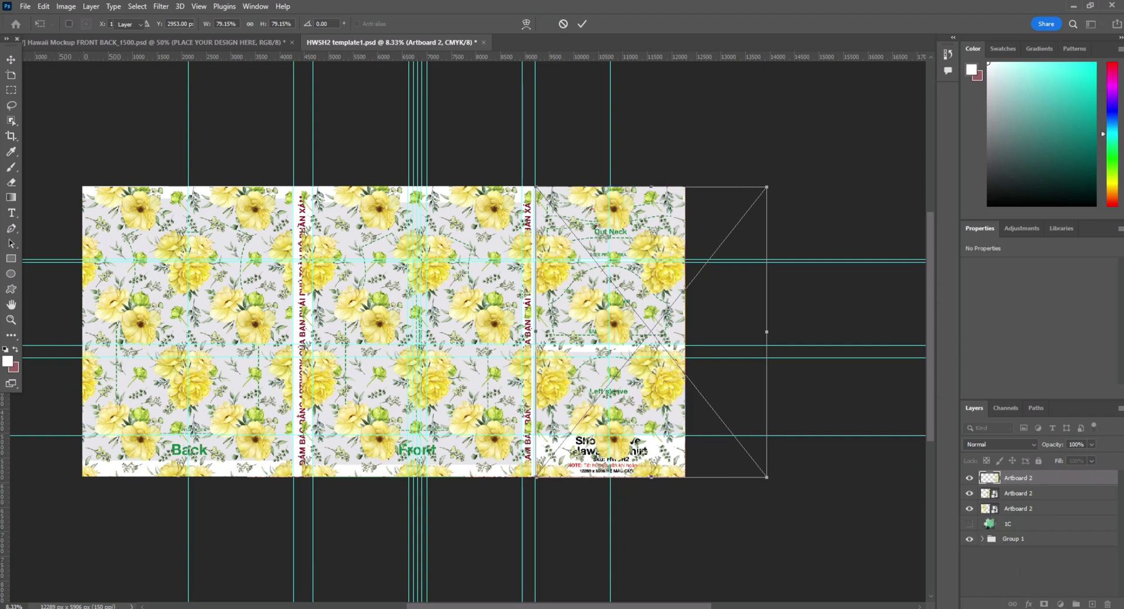
Show the green 1C layer behind the pattern and save HWSH2 template1.psd
left_click(989, 525)
left_click(973, 525)
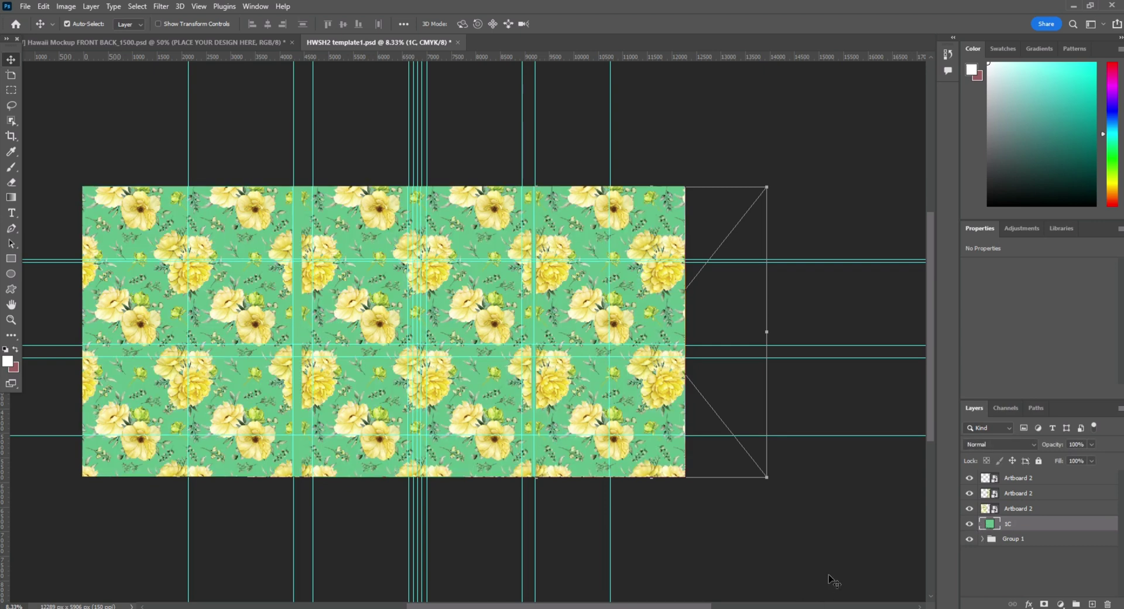
left_click(838, 492)
key("ctrl+s")
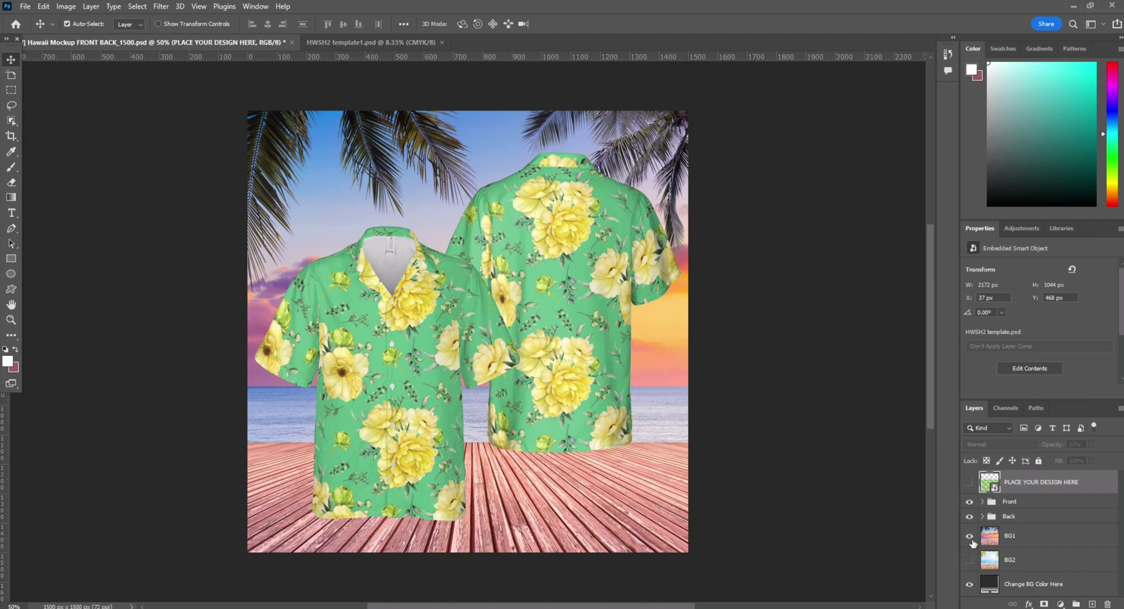
Hide the BG1 sunset palm-beach background layer
left_click(971, 536)
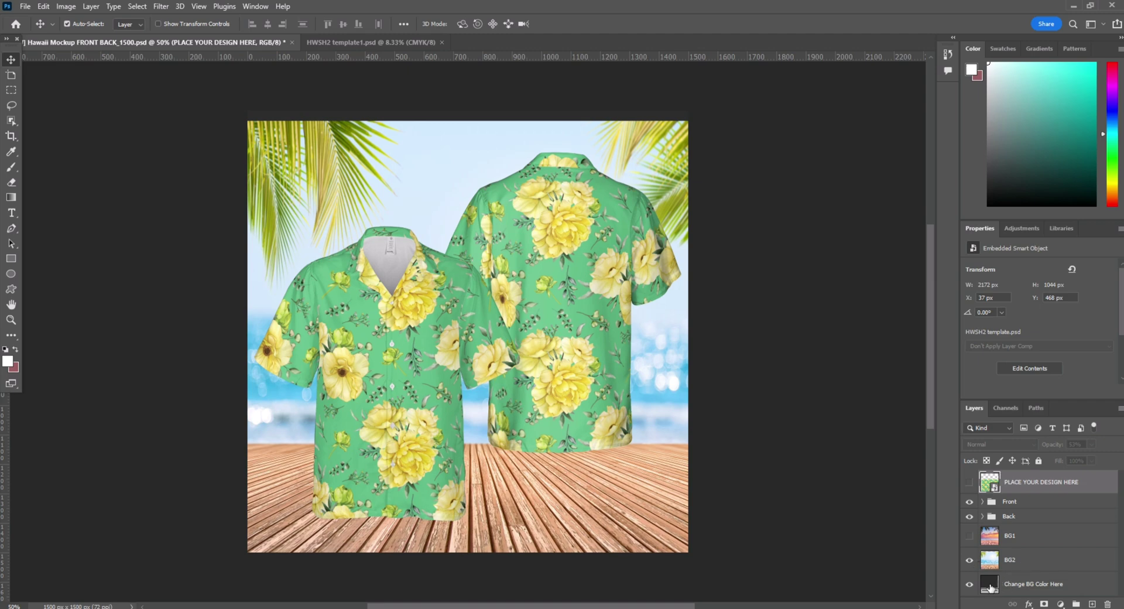
Set the Change BG Color Here fill to white (#ffffff) and hide the BG2 beach photo
left_click(986, 585)
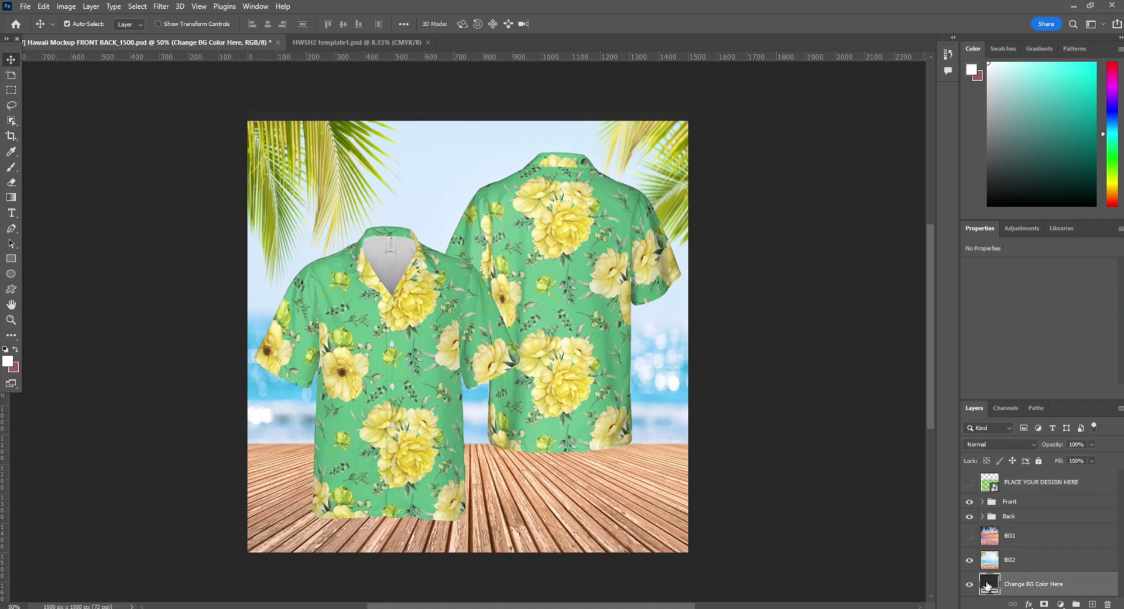
double_click(988, 585)
left_click_drag(690, 199, 668, 179)
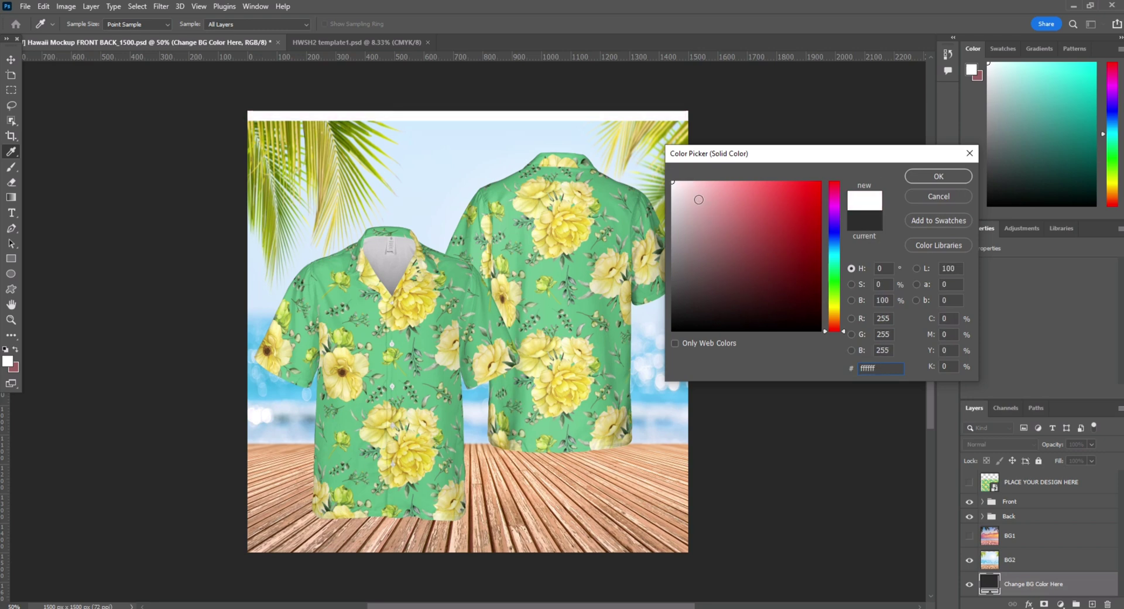
left_click(939, 176)
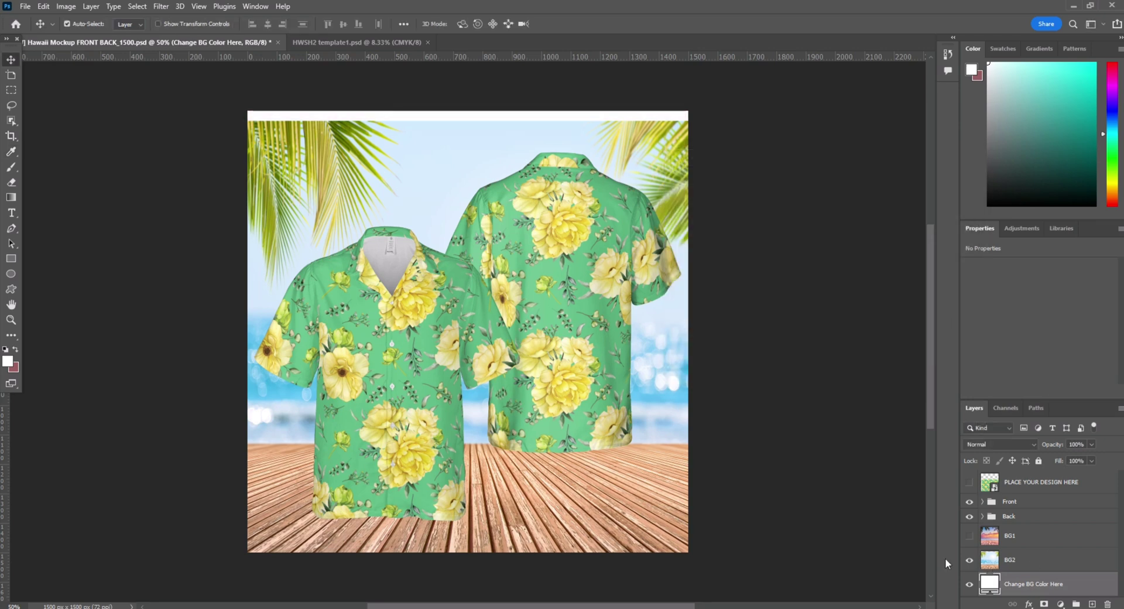
left_click(970, 560)
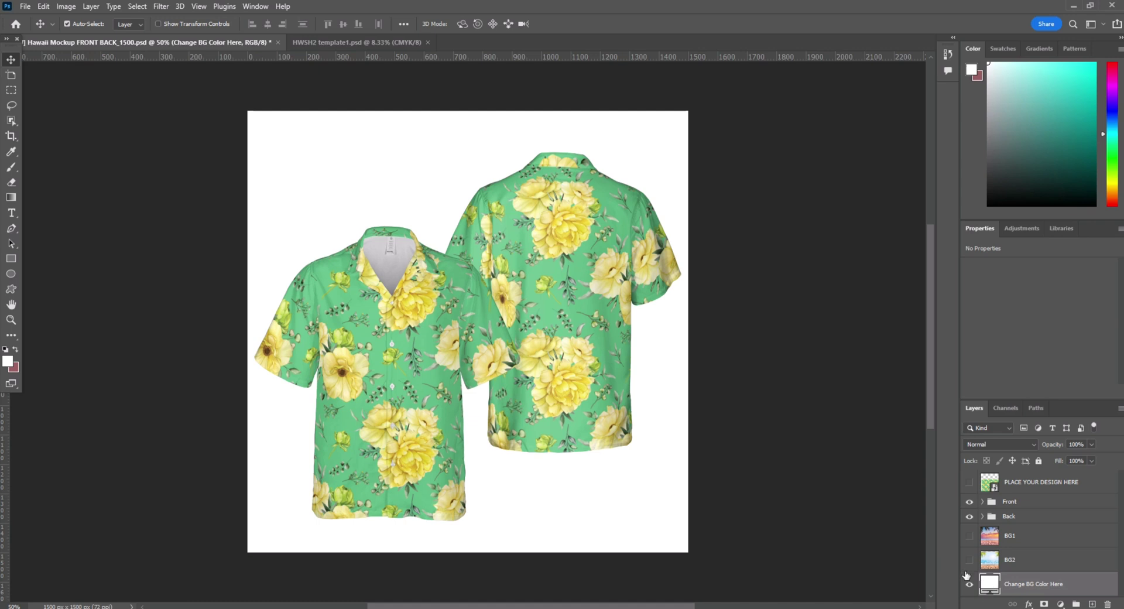
Try a pink background fill, then revert it to white
double_click(989, 583)
left_click_drag(806, 201, 733, 201)
left_click(673, 182)
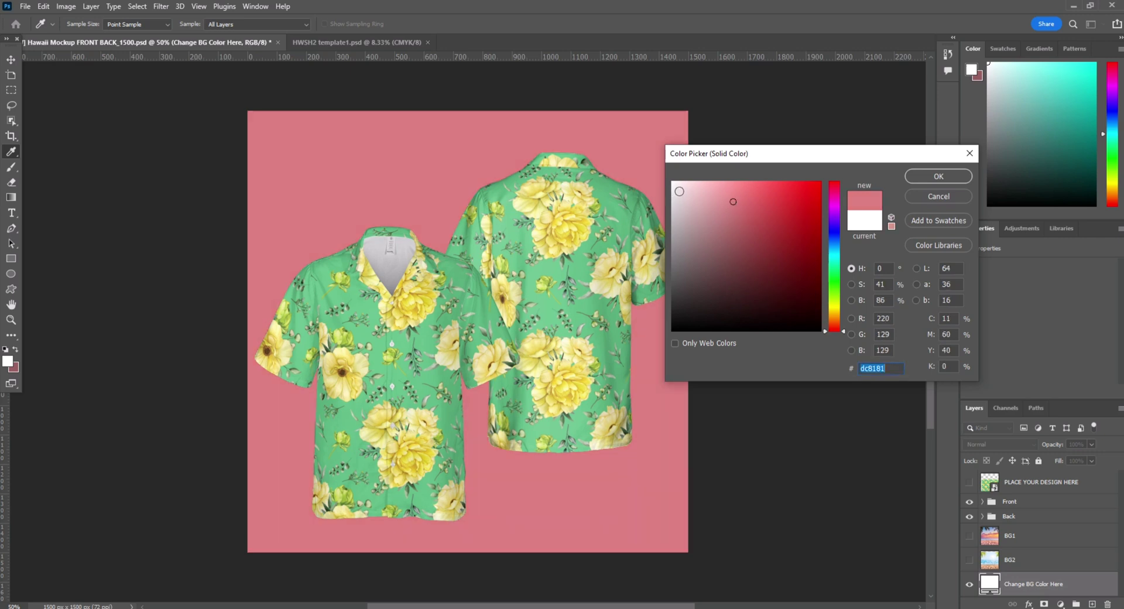
left_click(935, 176)
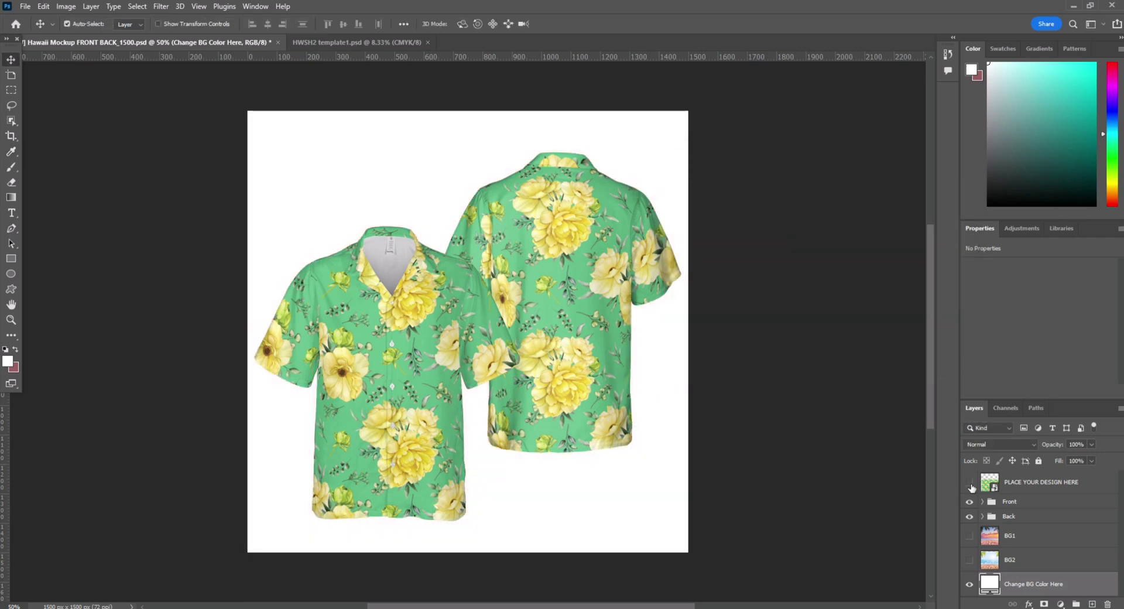
Toggle the Back group's visibility a few times, leaving the back shirt hidden
left_click(970, 516)
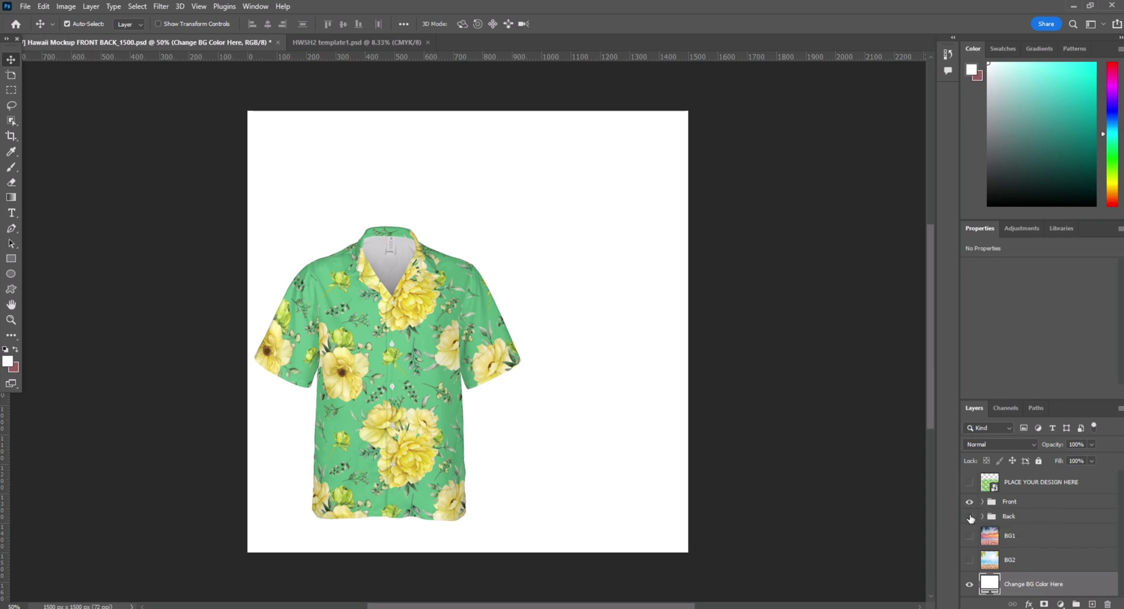
left_click(970, 517)
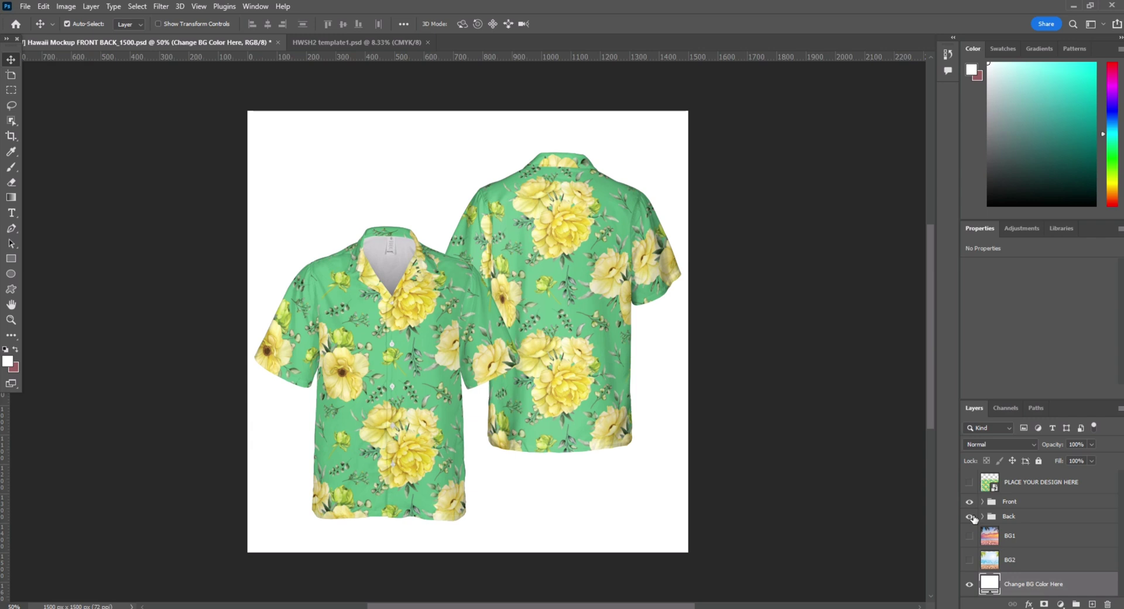
left_click(969, 516)
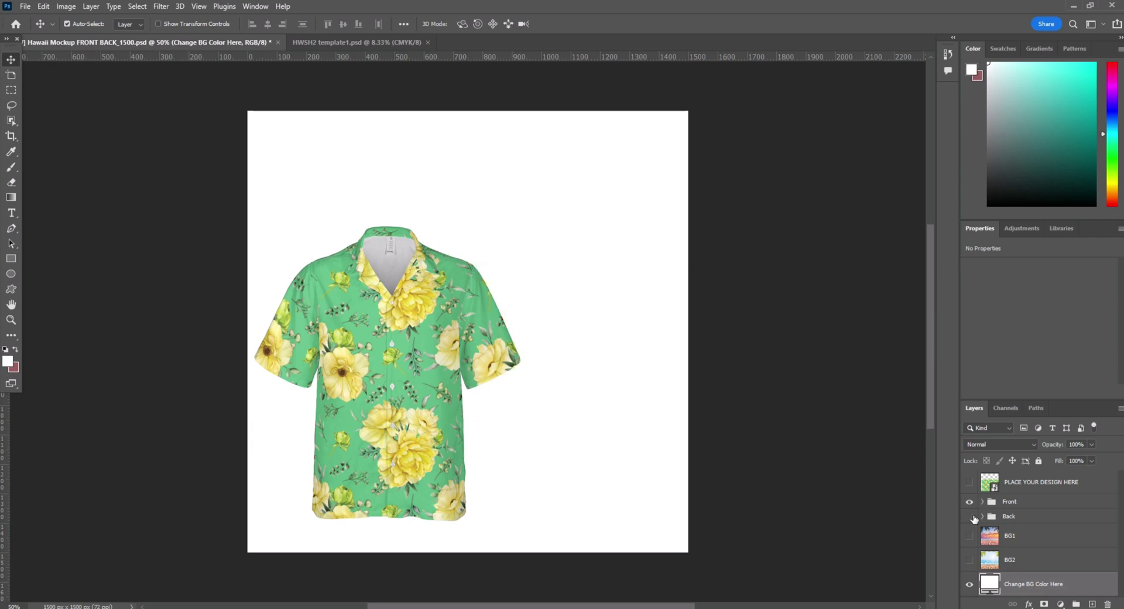
left_click(972, 517)
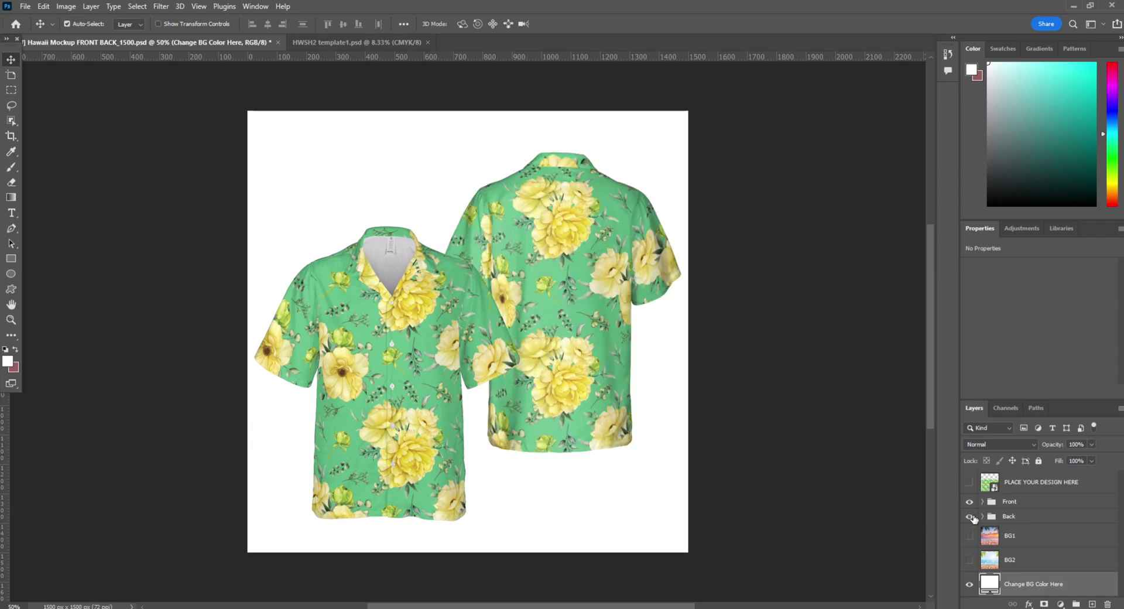
left_click(970, 517)
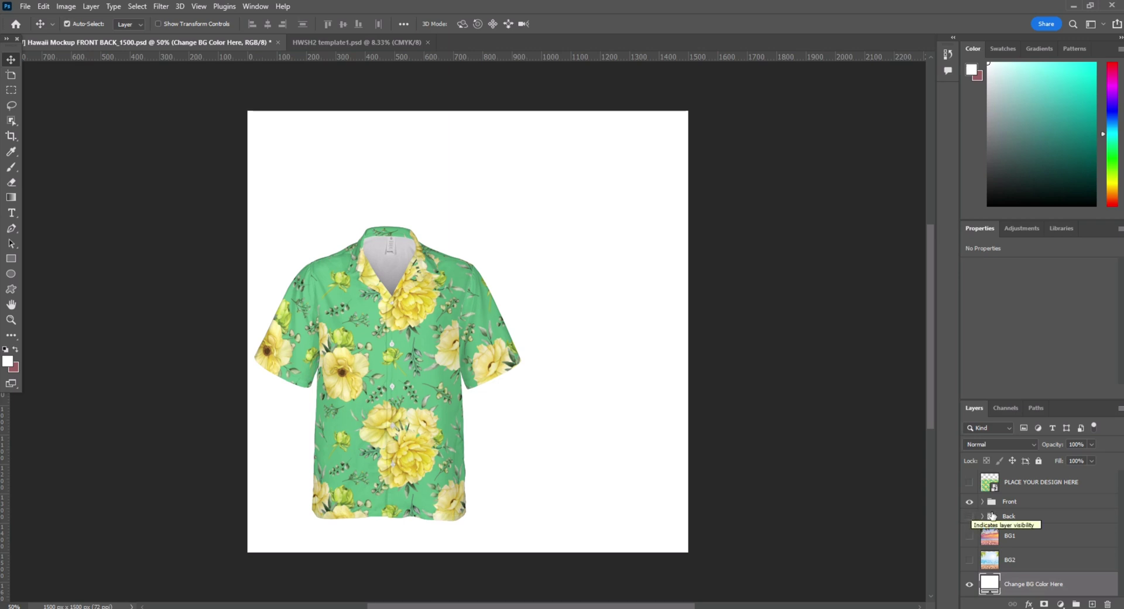
Free-transform the Front group to shift the front shirt toward the canvas centre
left_click(1009, 502, "ctrl")
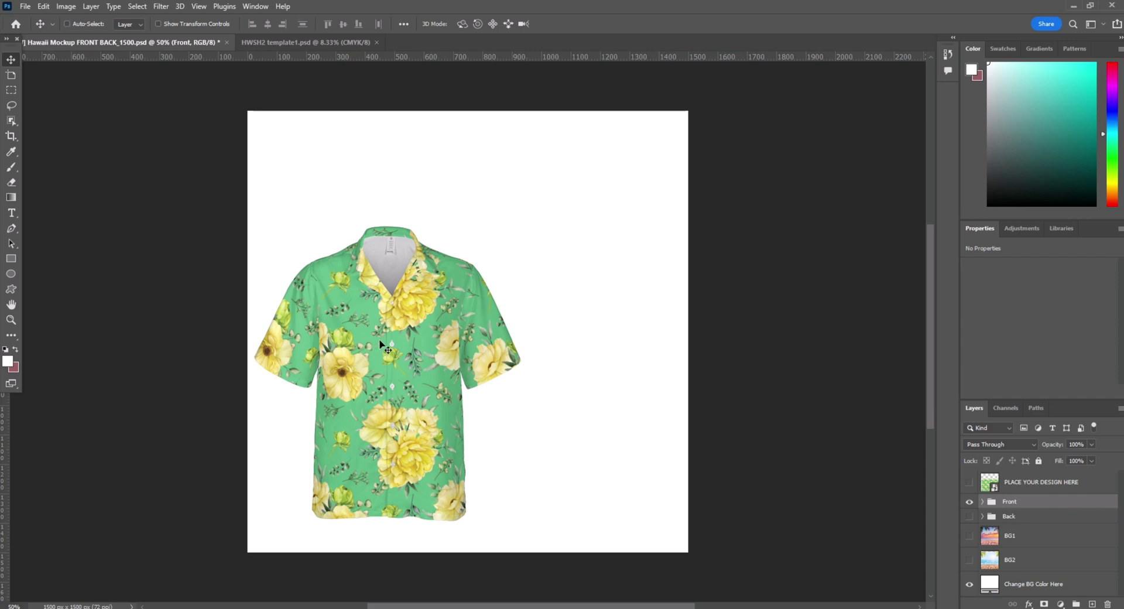
key("ctrl+t")
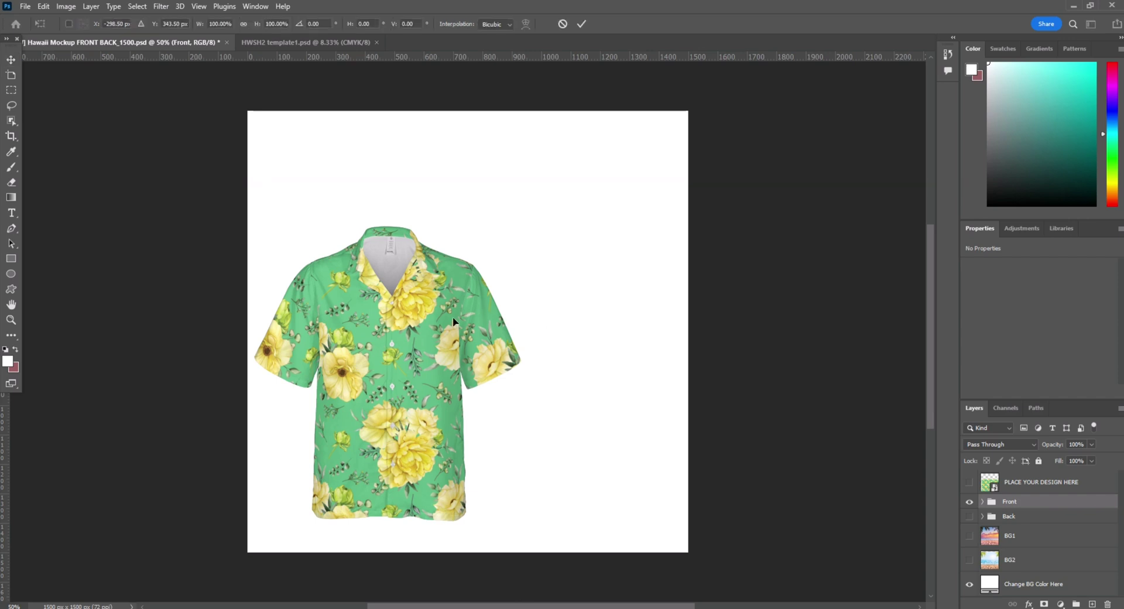
left_click_drag(462, 333, 490, 311)
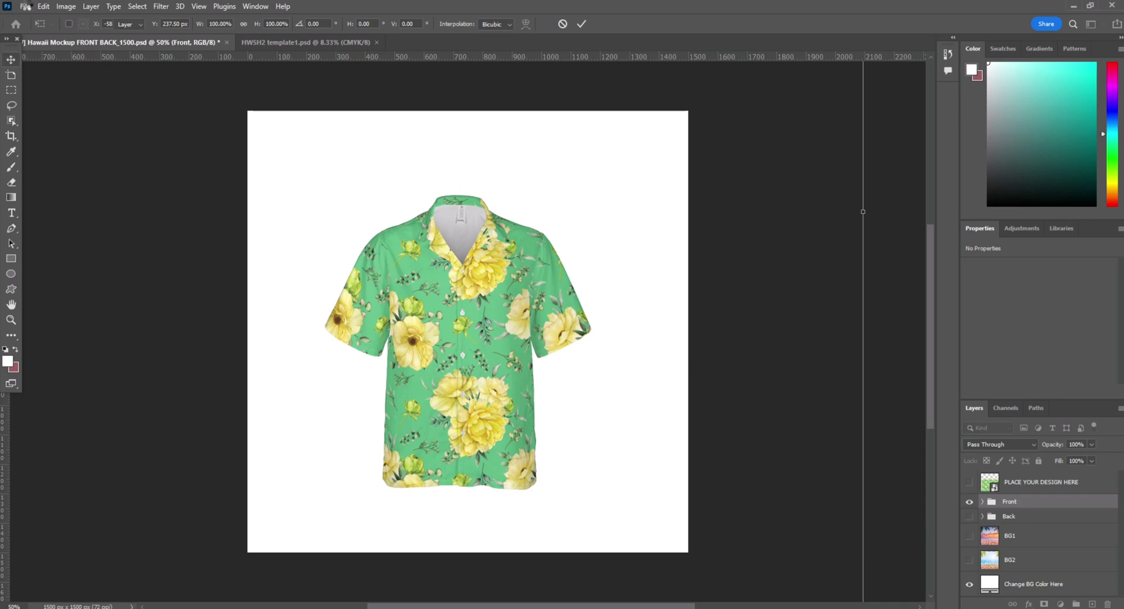
key("Return")
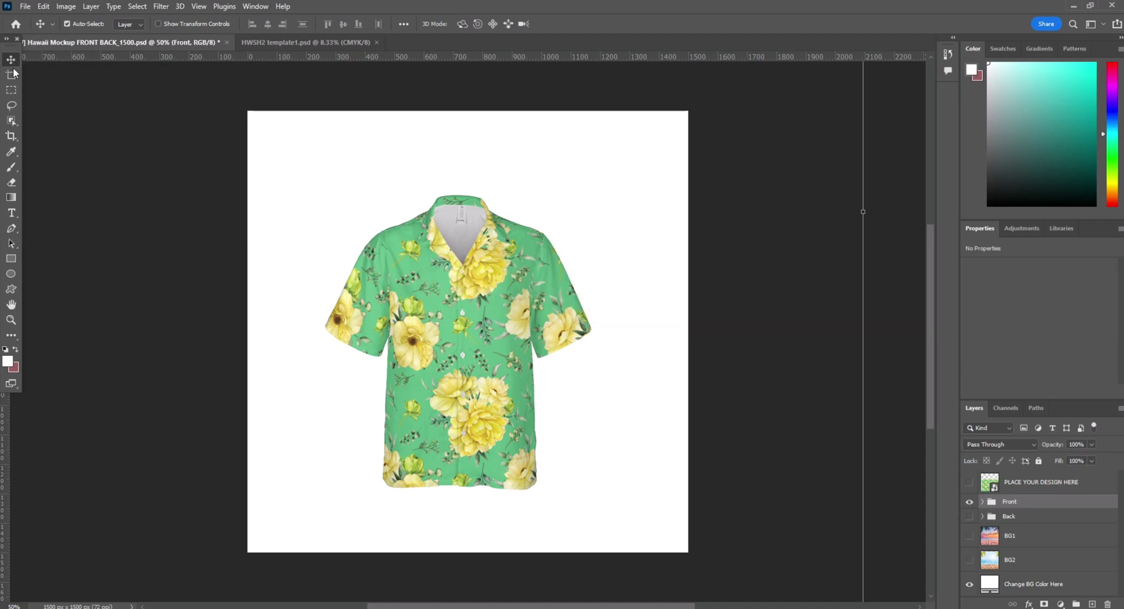
Quick Export the front-shirt mockup as a PNG
left_click(25, 6)
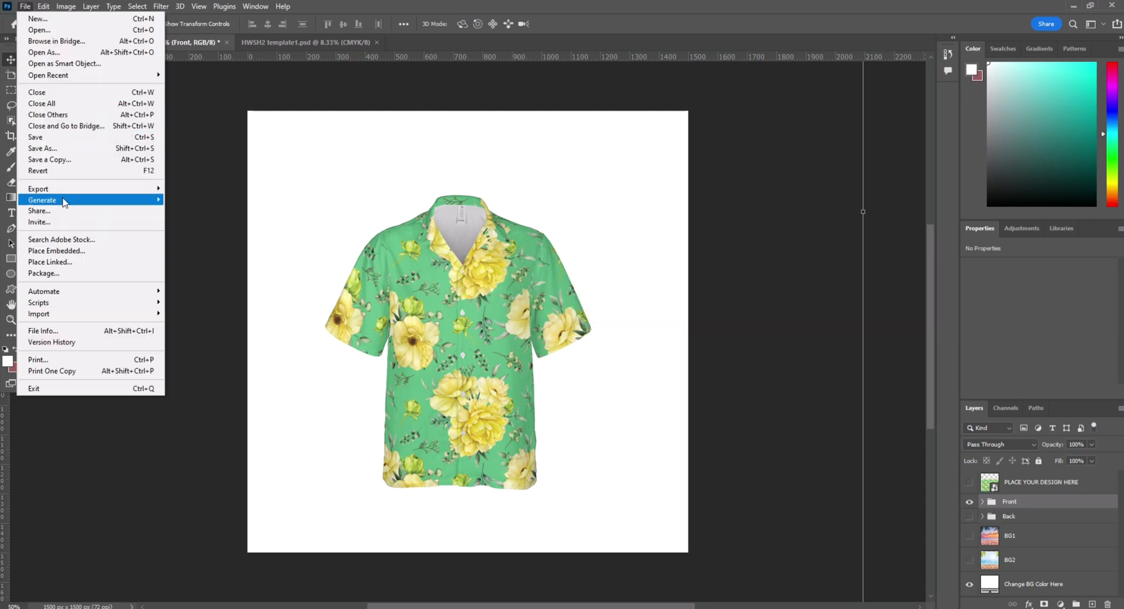
mouse_move(146, 189)
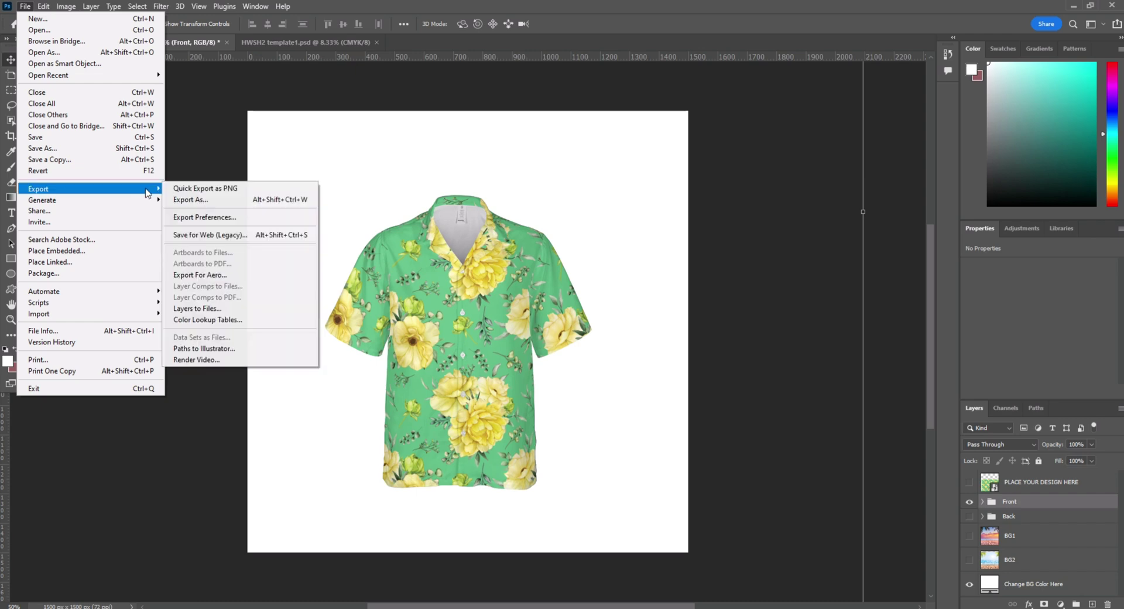
left_click(191, 189)
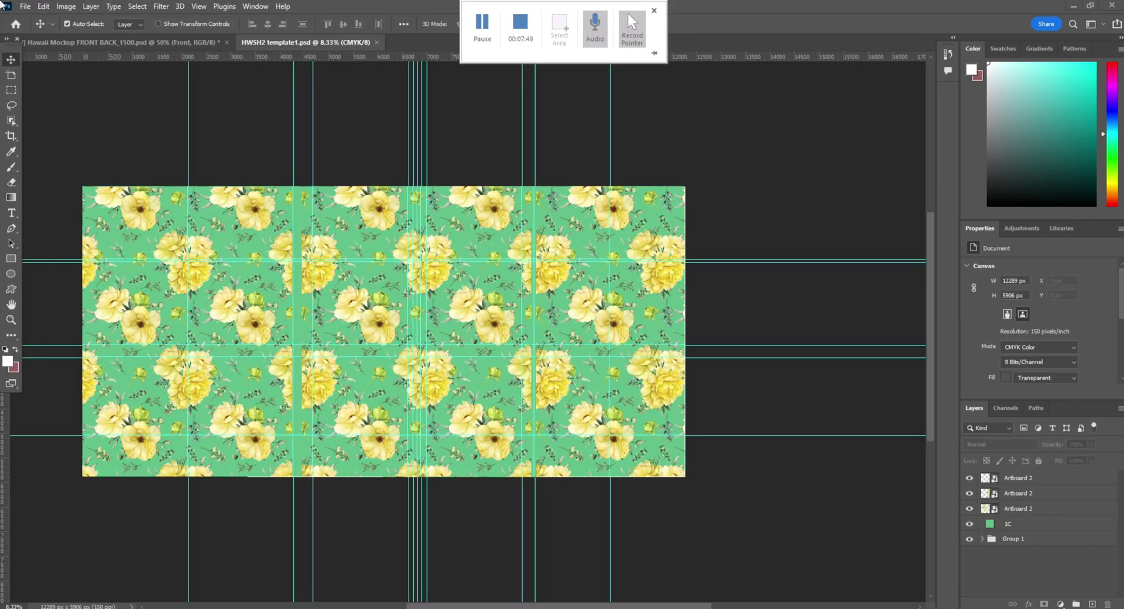
Save the template as HWSH2 template1 PNG on the Desktop, replacing the existing file
left_click(23, 7)
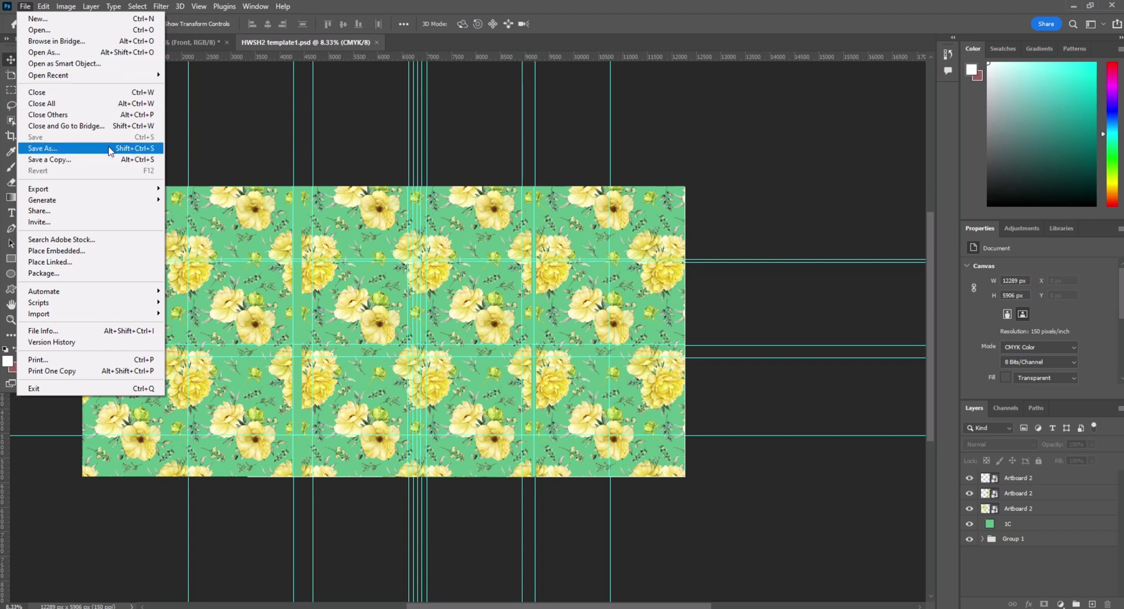
mouse_move(120, 189)
left_click(176, 188)
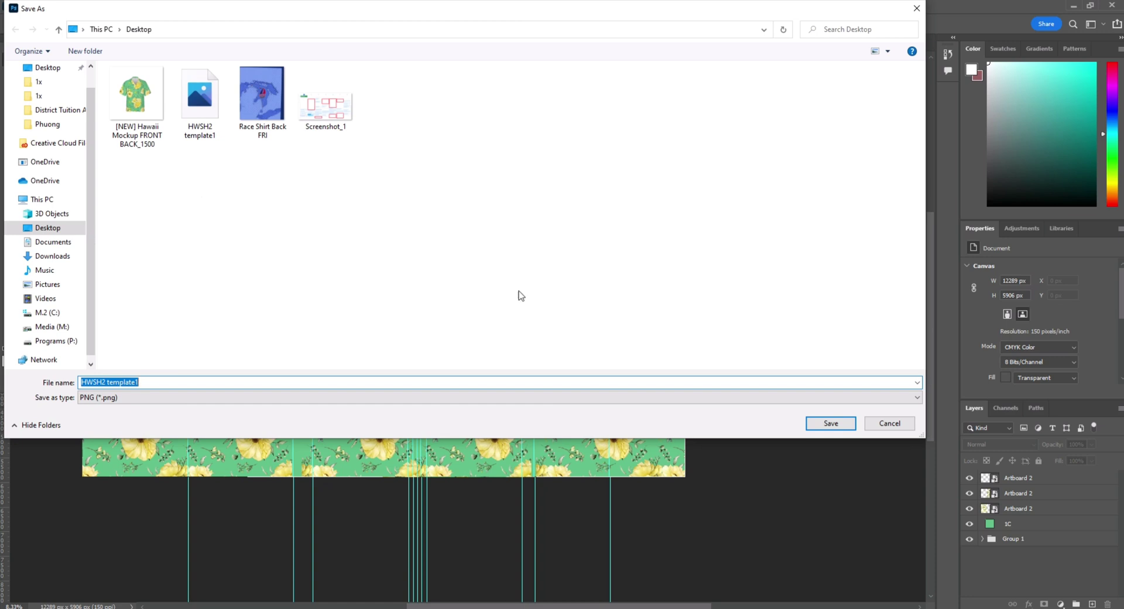
left_click(828, 419)
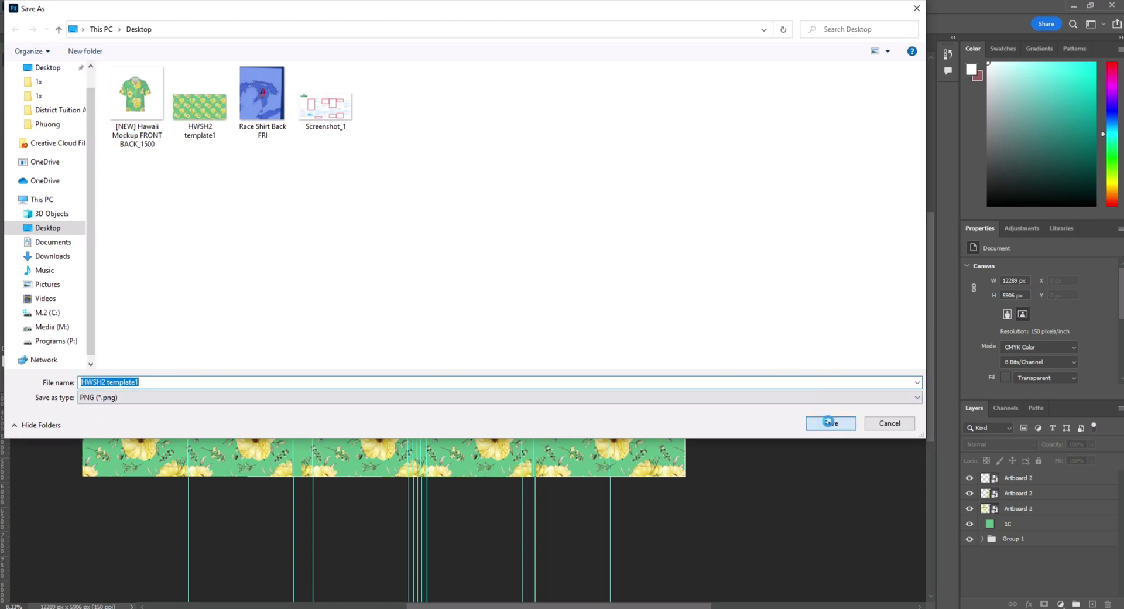
left_click(593, 312)
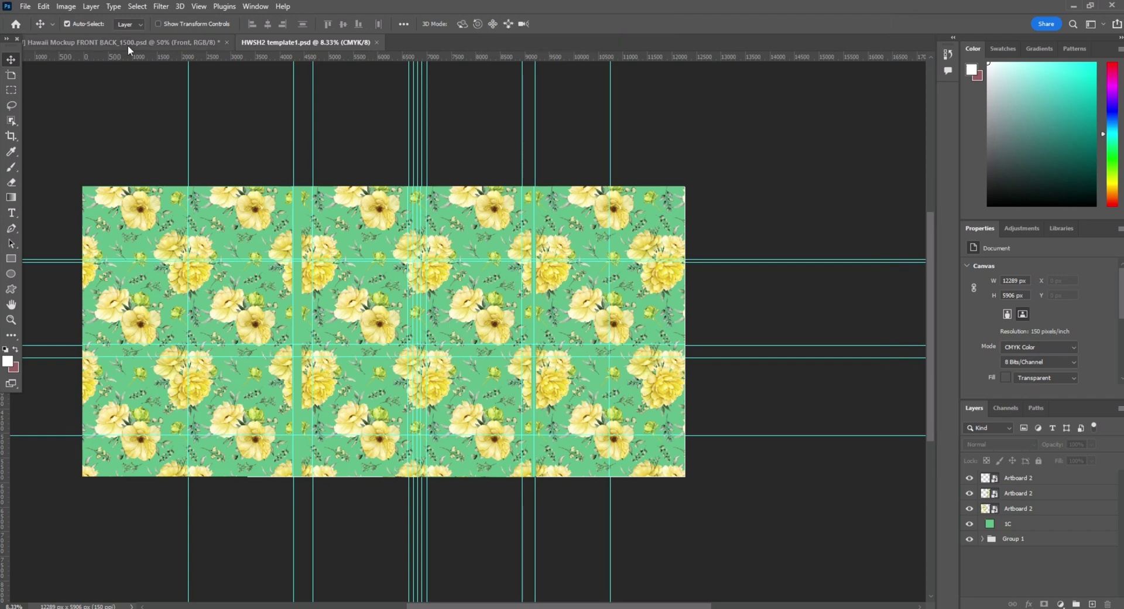
Switch to the Hawii Mockup FRONT BACK_1500.psd document showing the centred front floral shirt
left_click(162, 41)
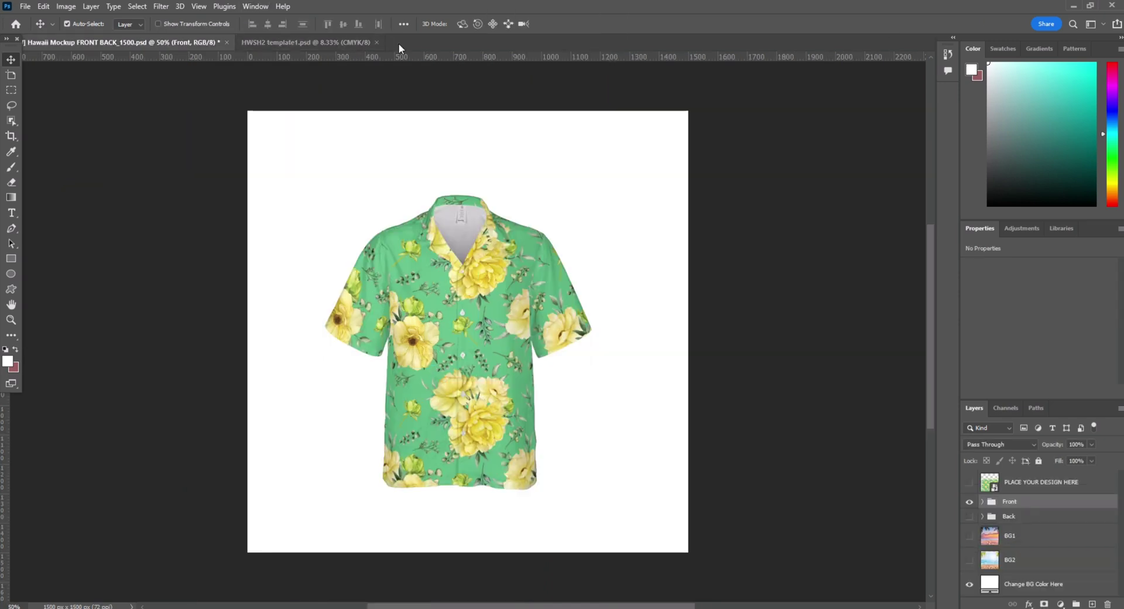
mouse_move(527, 6)
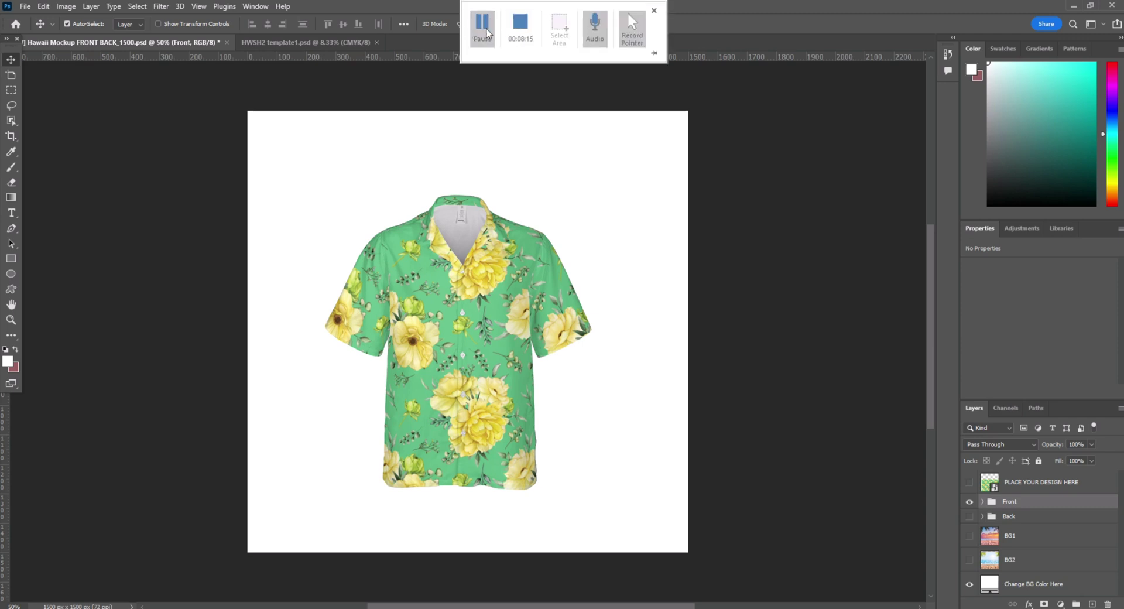